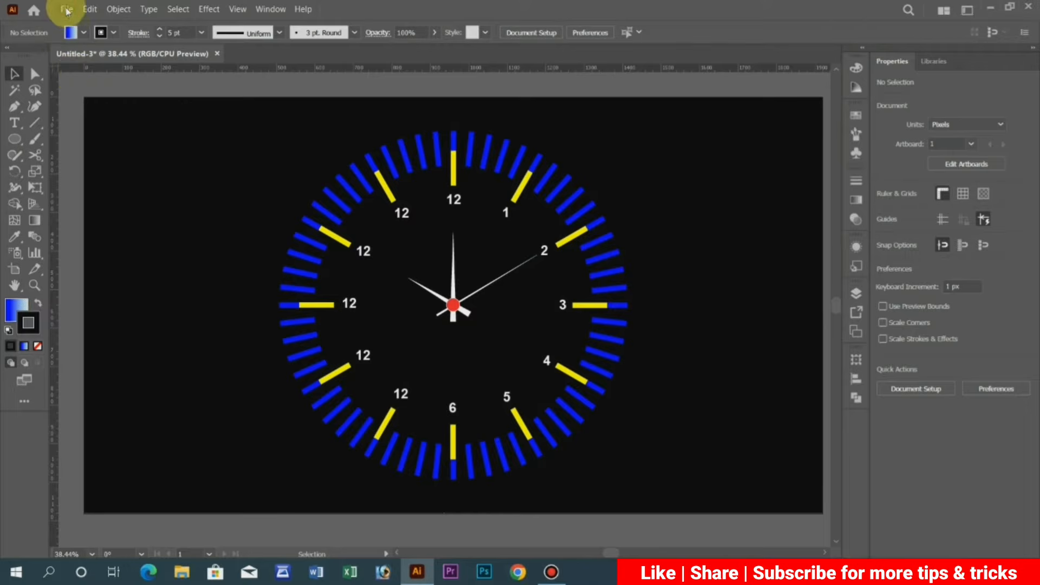
- Create a new 1920 x 1080 px landscape document in RGB Color mode
{"action": "left_click", "coordinate": [66, 10]}
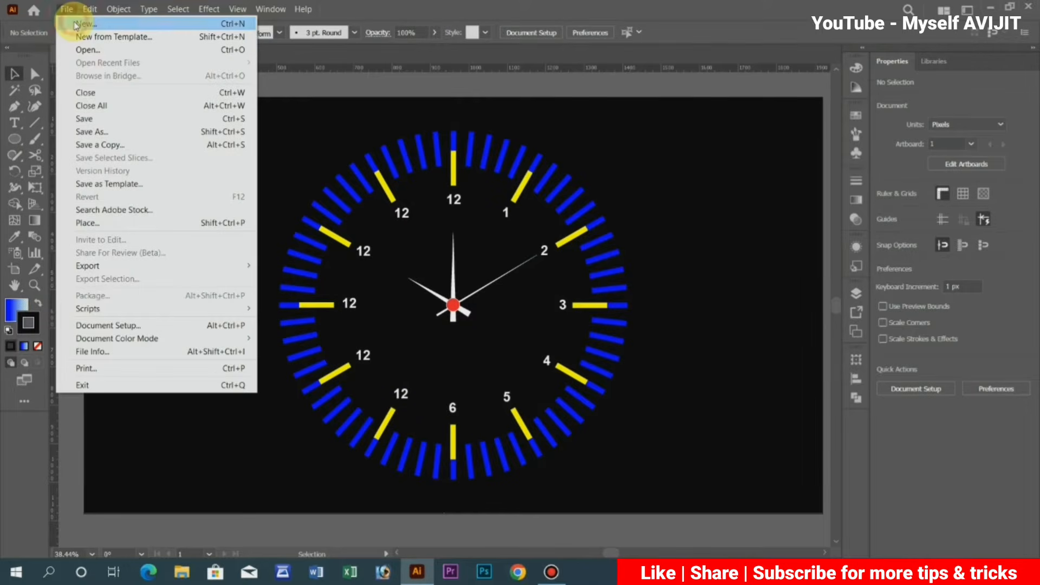
{"action": "left_click", "coordinate": [74, 25]}
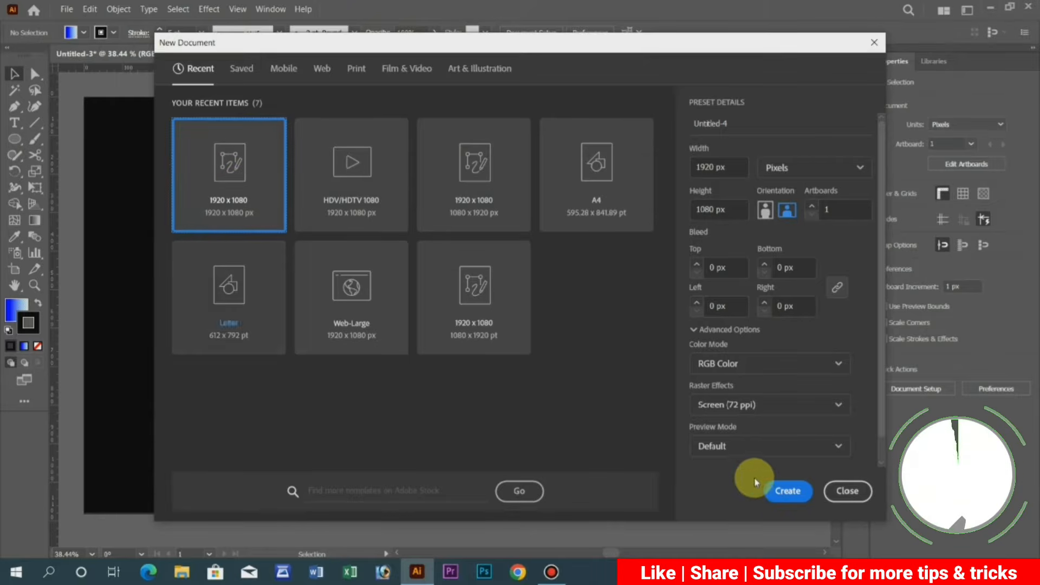
{"action": "left_click", "coordinate": [790, 491]}
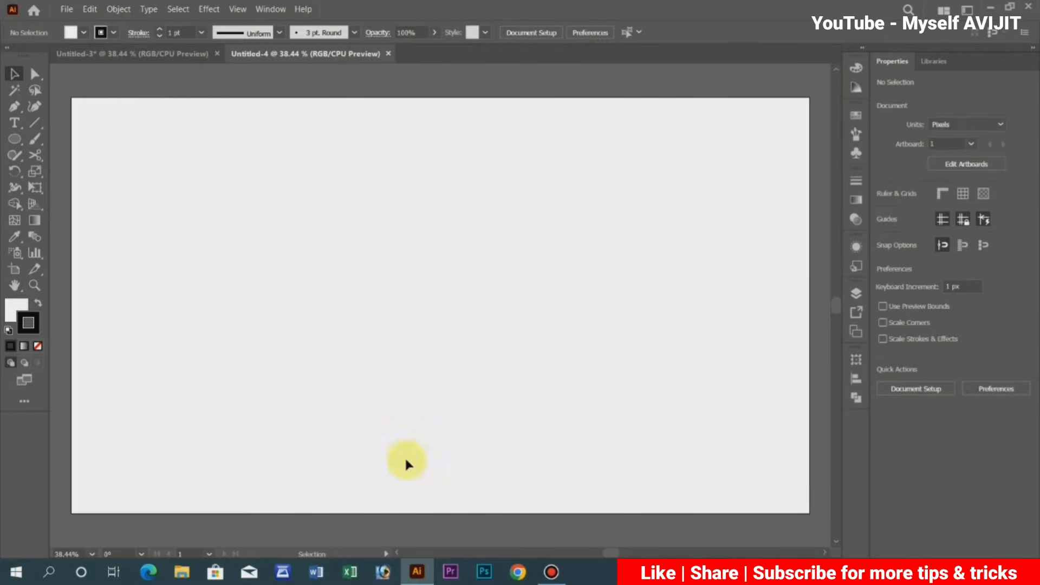
- Draw a 1920 x 1080 px rectangle covering the whole artboard and fill it with black
{"action": "left_click", "coordinate": [15, 139]}
{"action": "left_click", "coordinate": [54, 139]}
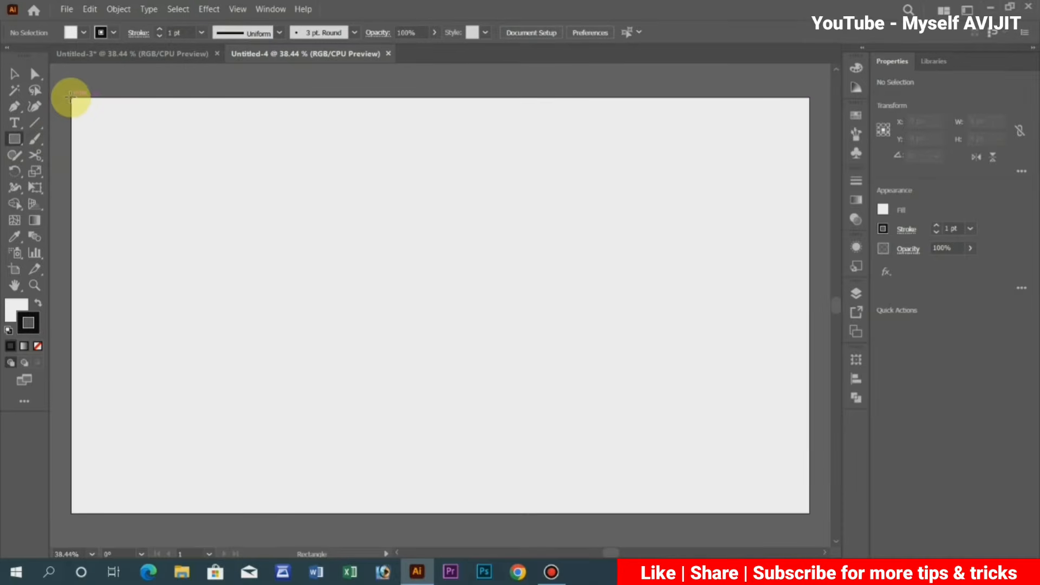
{"action": "left_click_drag", "start_coordinate": [71, 97], "coordinate": [808, 513]}
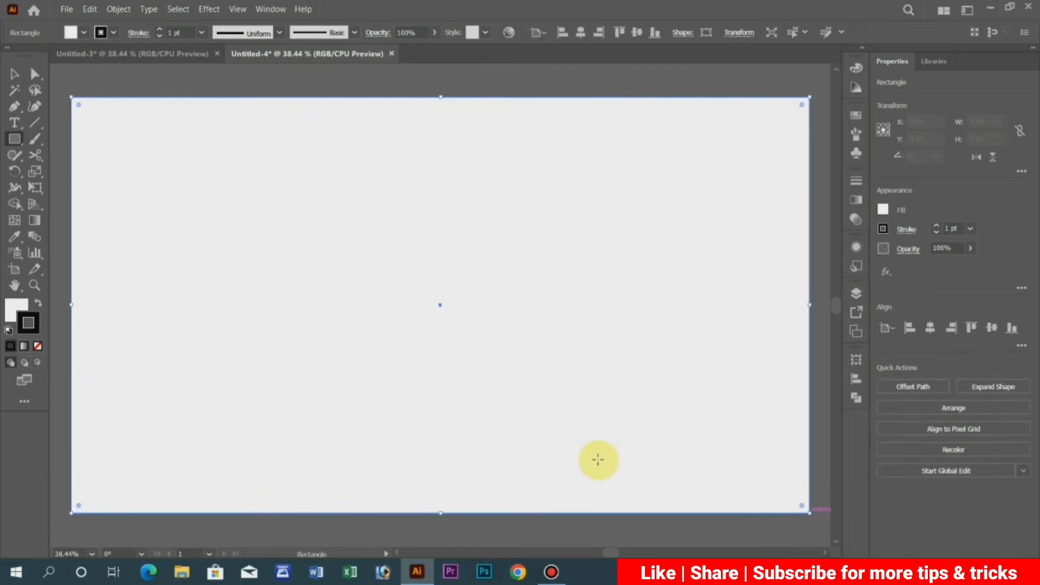
{"action": "left_click", "coordinate": [84, 32]}
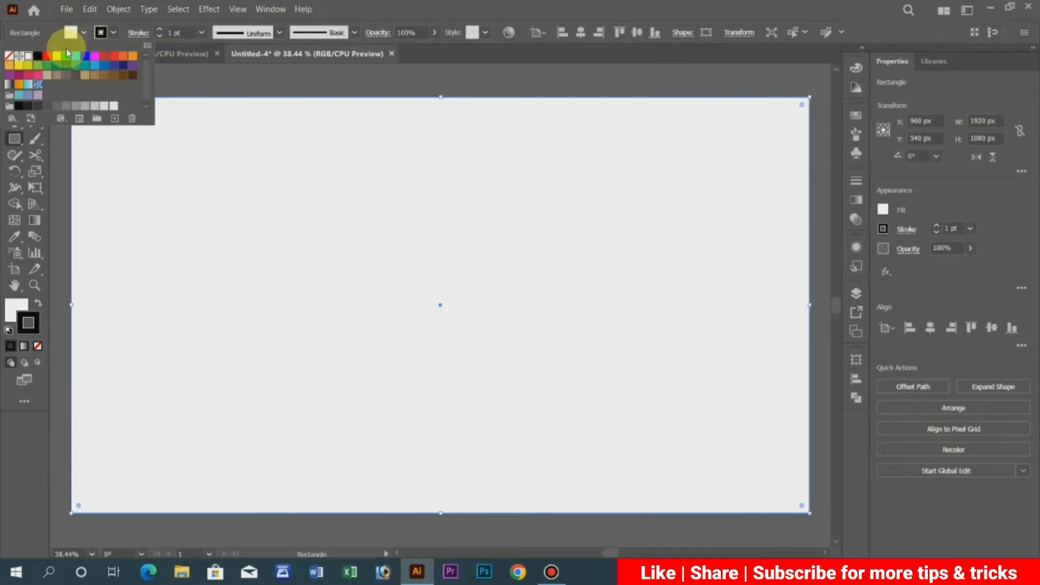
{"action": "left_click", "coordinate": [38, 56]}
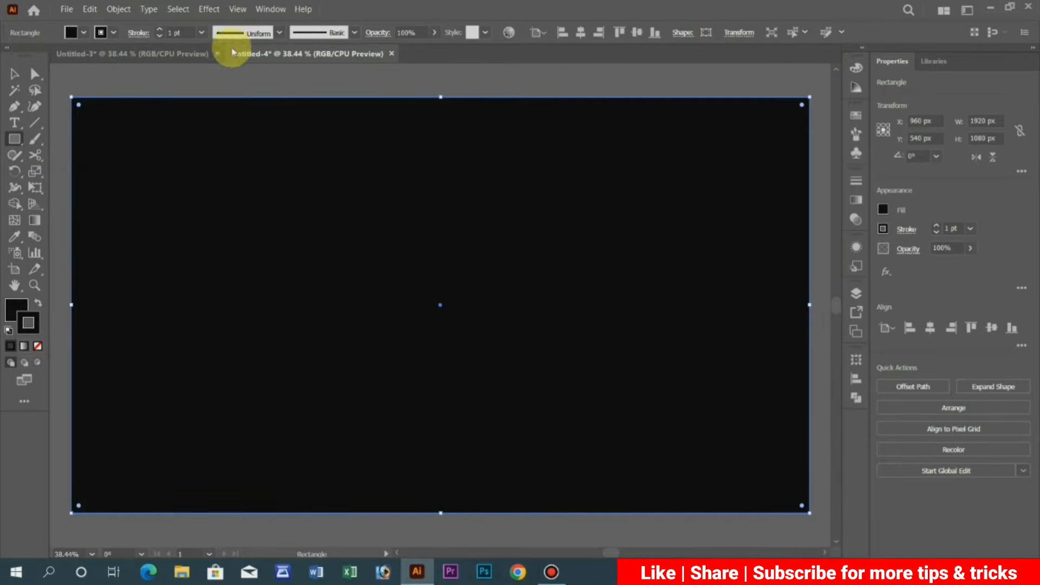
- Show the rulers and place a horizontal and a vertical guide through the centre of the artboard
{"action": "left_click", "coordinate": [237, 8]}
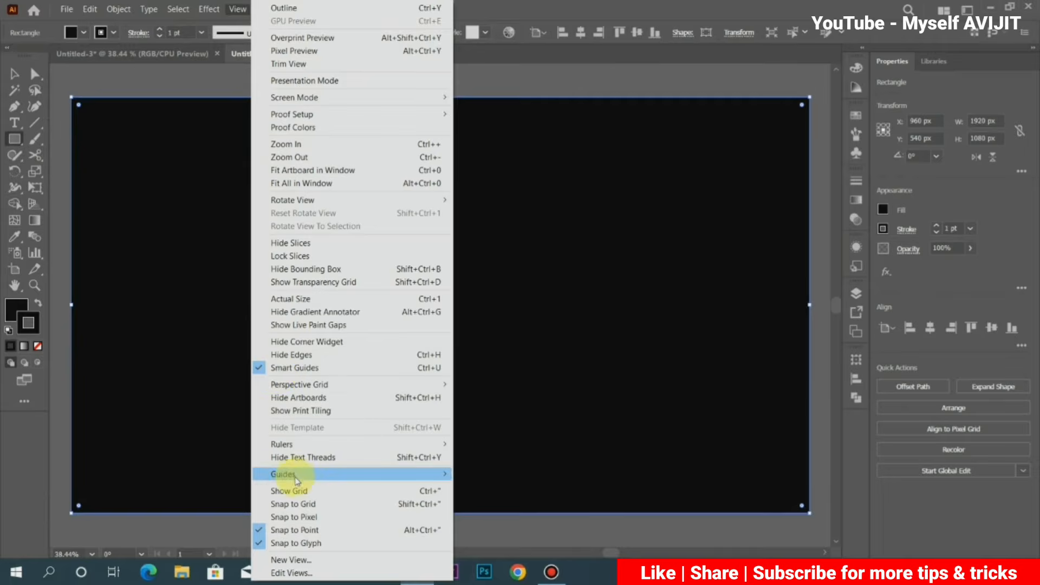
{"action": "mouse_move", "coordinate": [295, 445]}
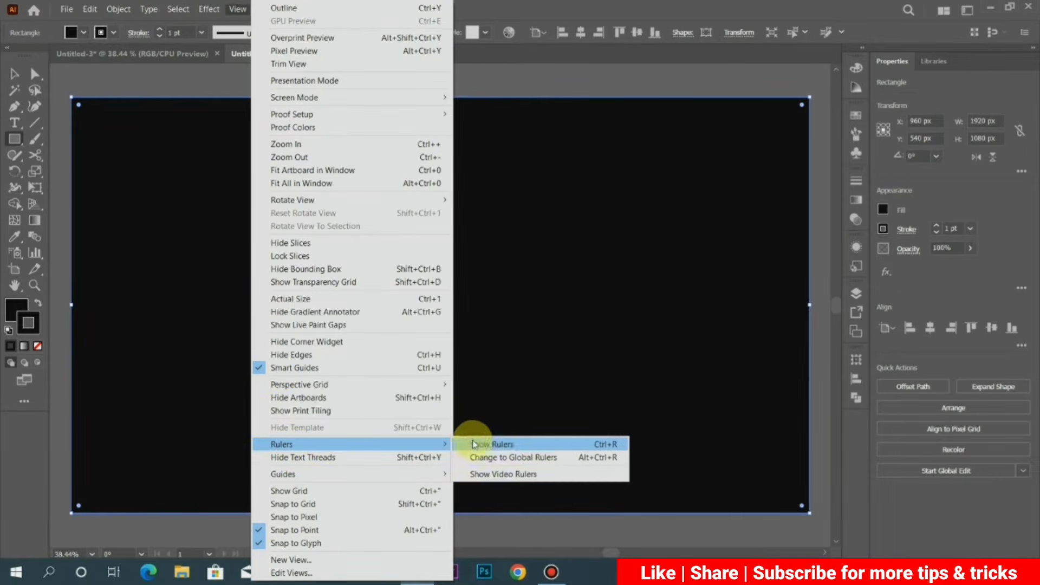
{"action": "left_click", "coordinate": [513, 444]}
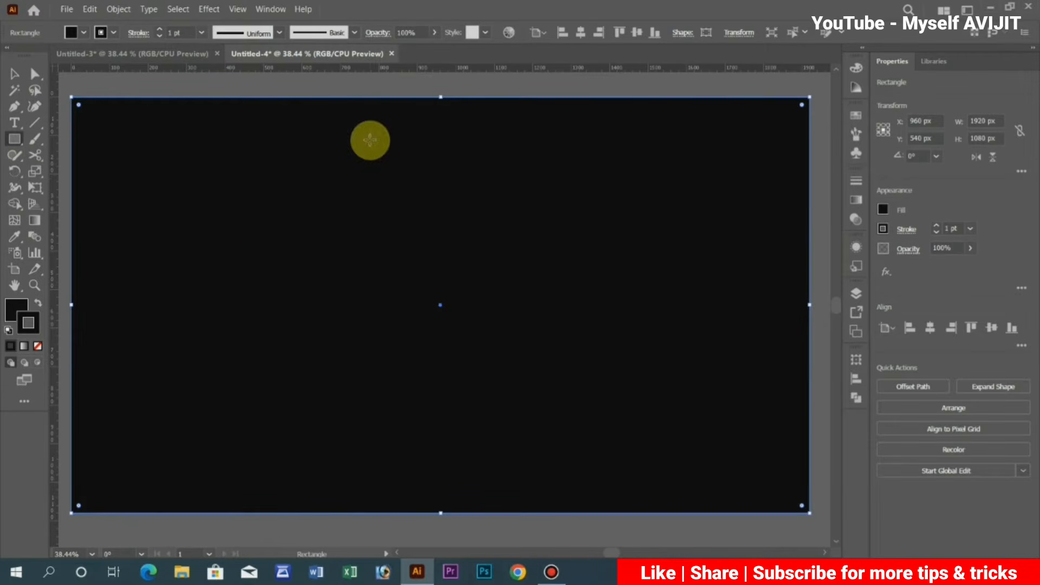
{"action": "left_click_drag", "start_coordinate": [370, 69], "coordinate": [387, 305]}
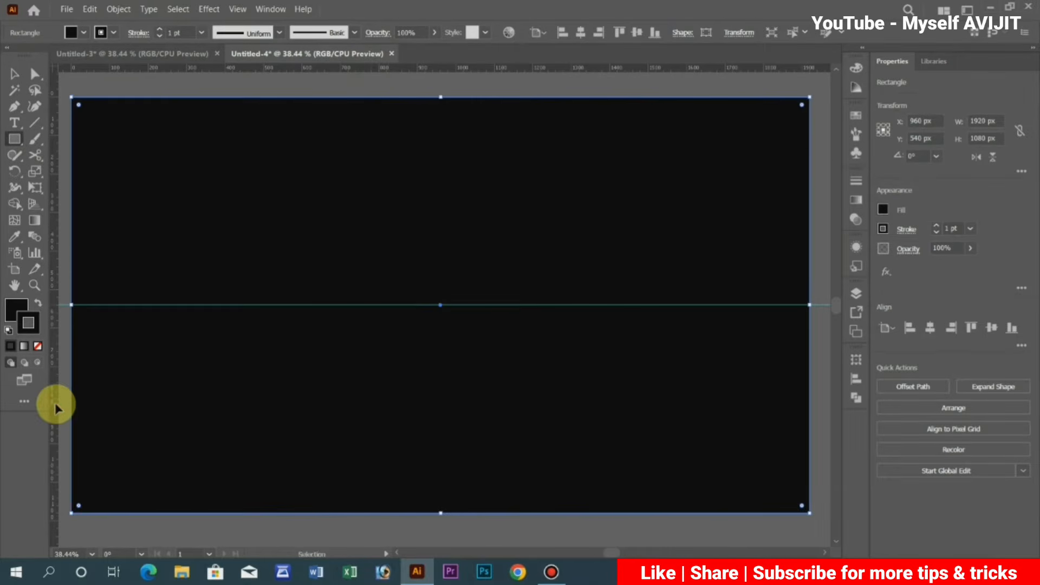
{"action": "left_click_drag", "start_coordinate": [53, 402], "coordinate": [439, 420]}
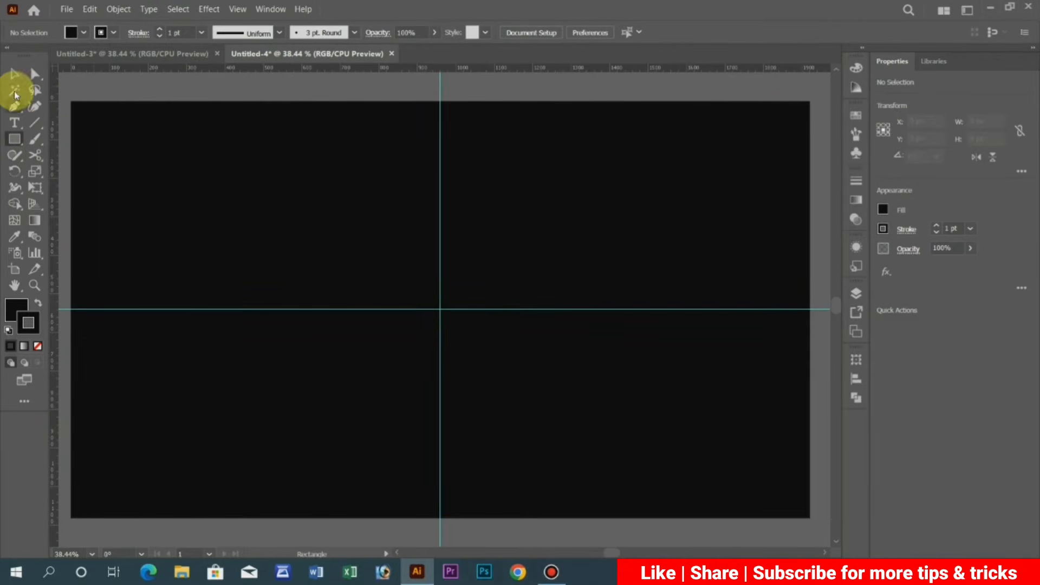
- Centre the black background rectangle horizontally and vertically on the artboard and lock it
{"action": "left_click", "coordinate": [15, 74]}
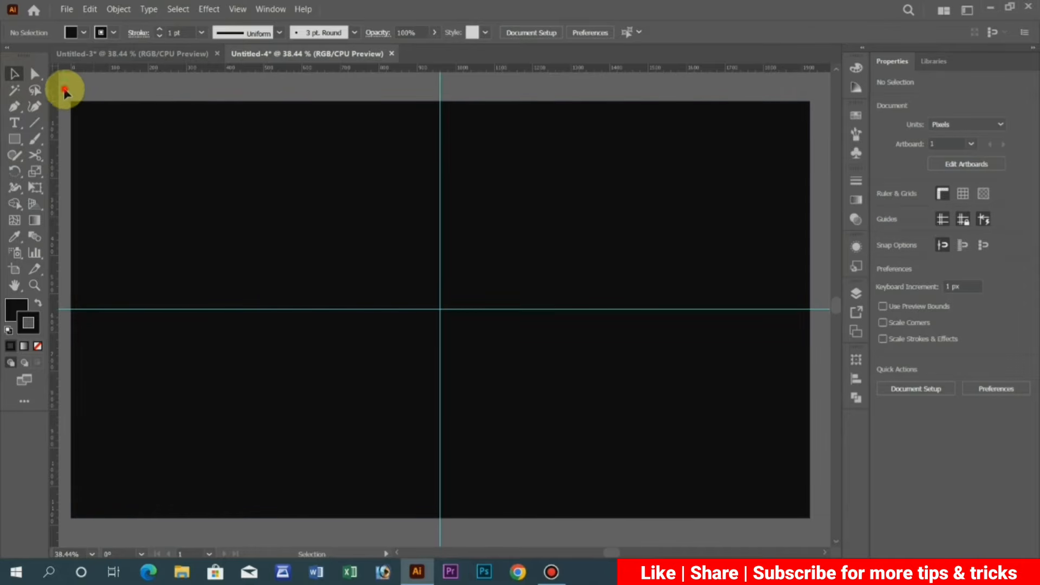
{"action": "left_click_drag", "start_coordinate": [66, 87], "coordinate": [815, 522]}
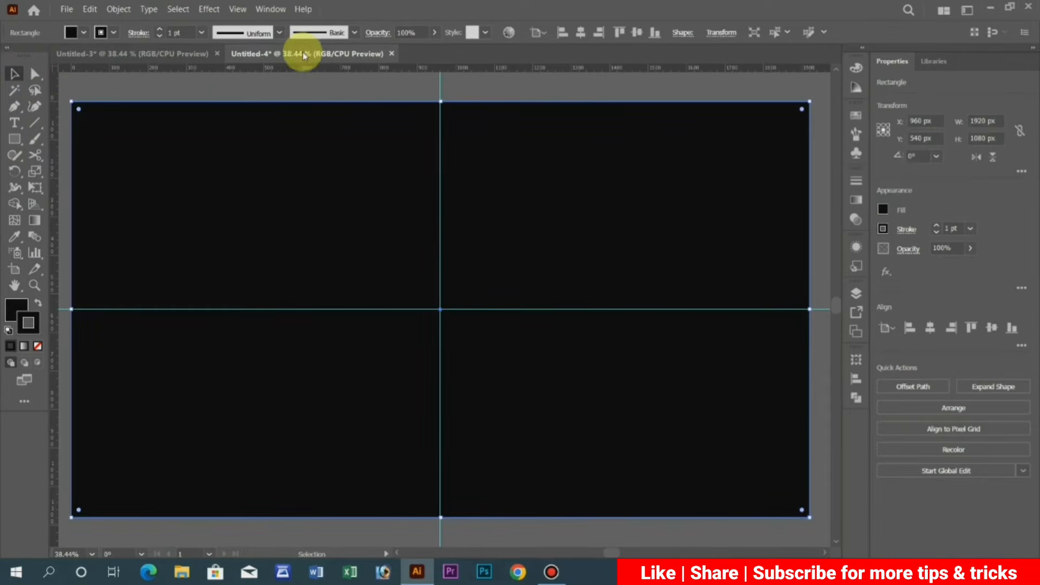
{"action": "left_click", "coordinate": [269, 9]}
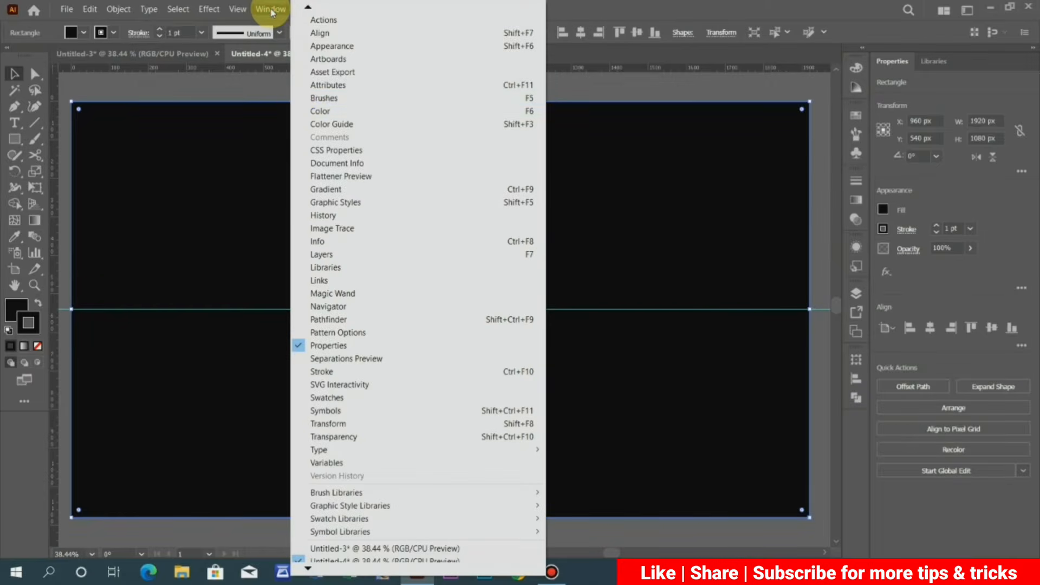
{"action": "left_click", "coordinate": [323, 33]}
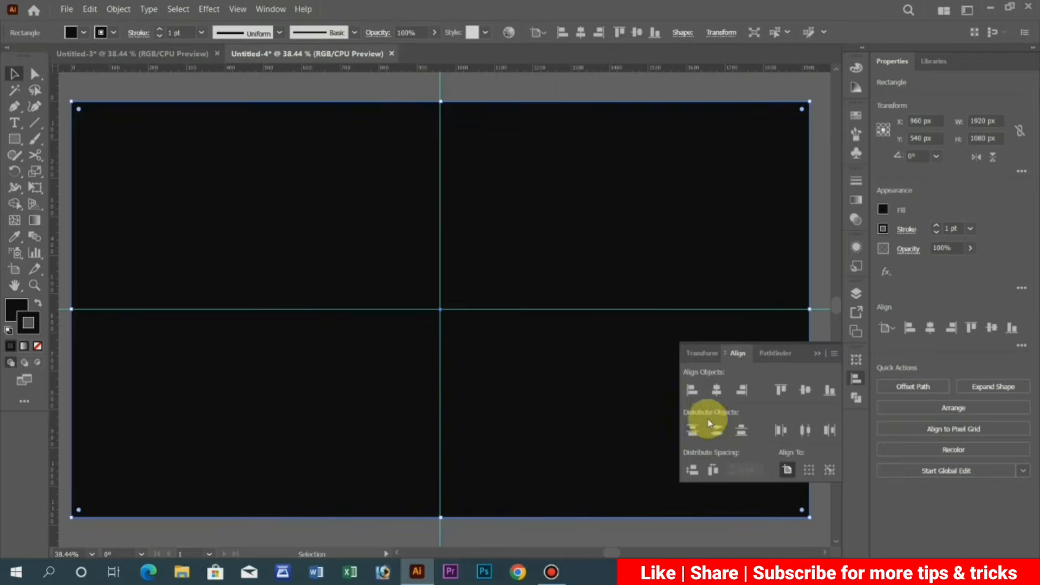
{"action": "left_click", "coordinate": [716, 391]}
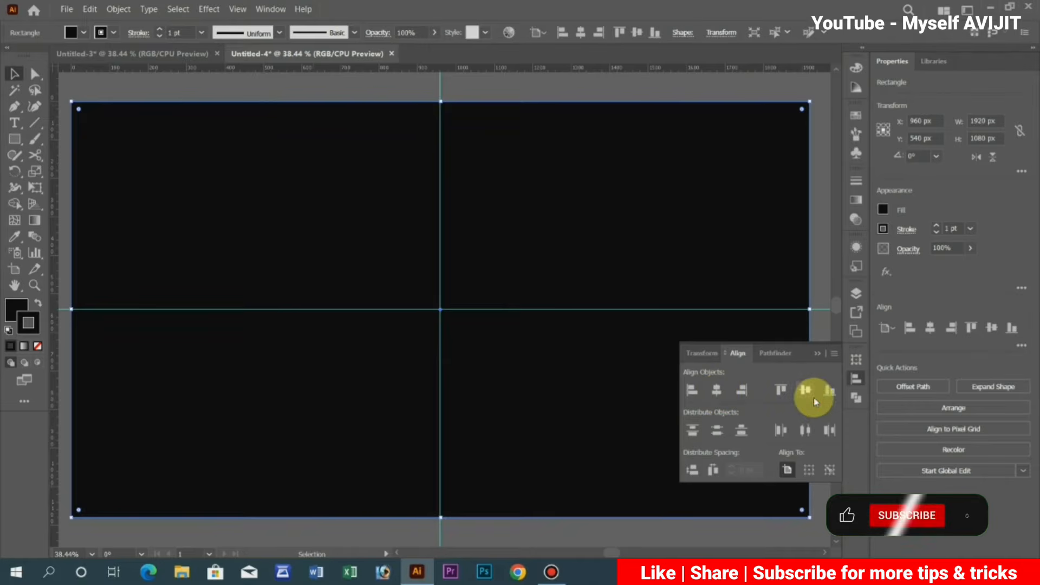
{"action": "left_click", "coordinate": [805, 391]}
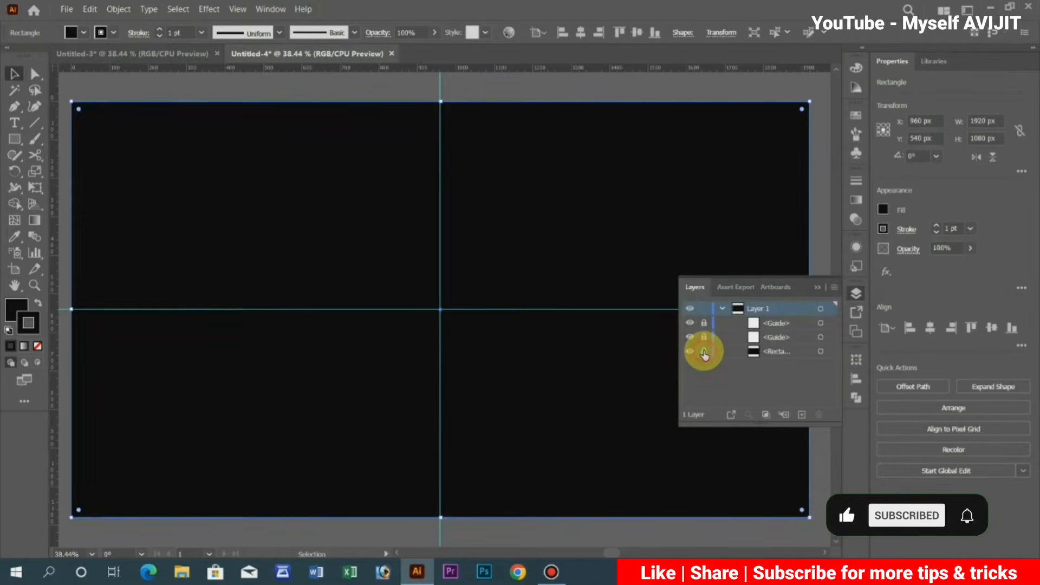
{"action": "left_click", "coordinate": [705, 351]}
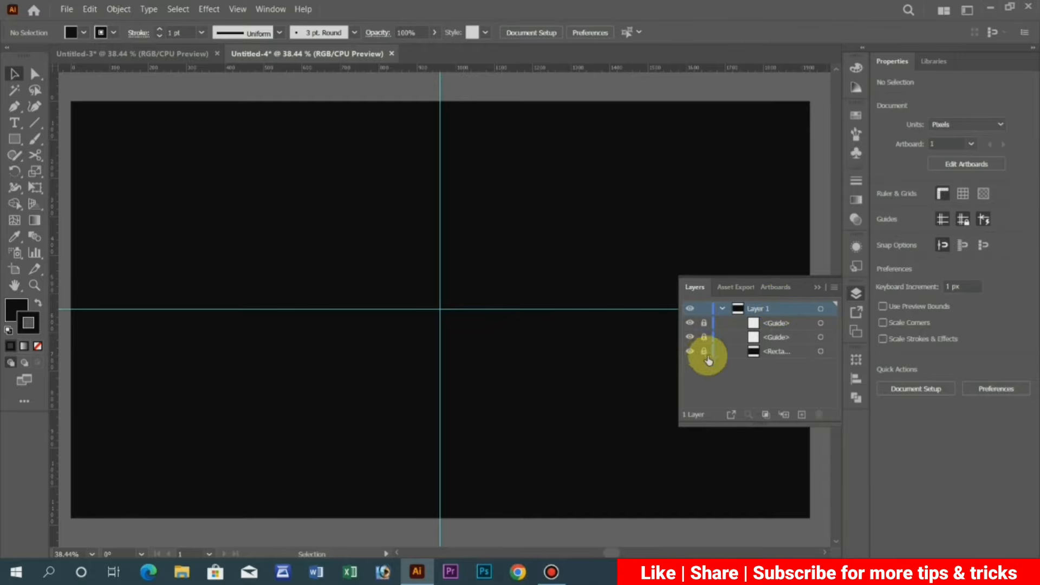
{"action": "left_click", "coordinate": [229, 407]}
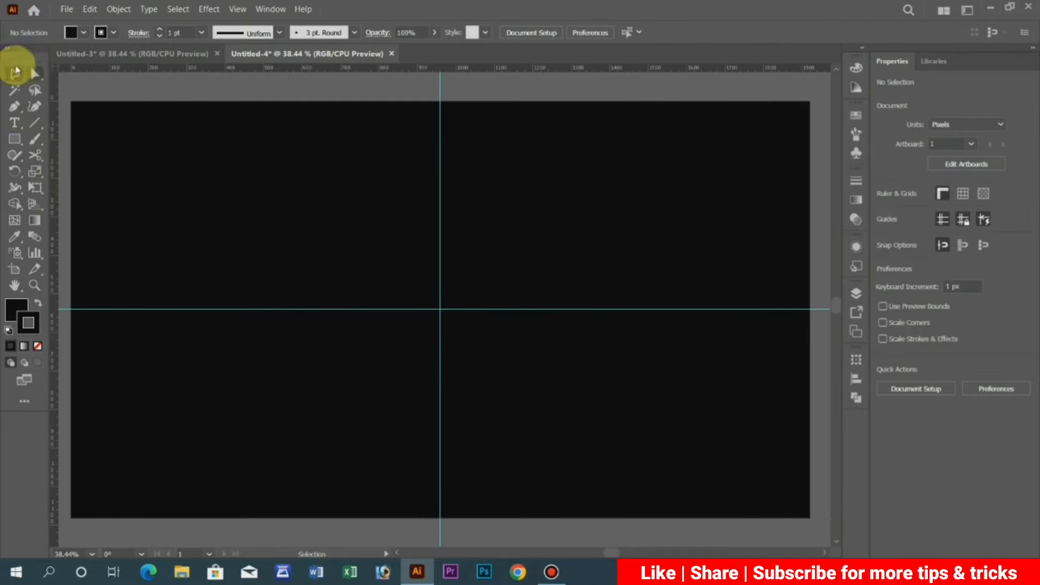
- Draw a narrow rectangle about 11 x 41 px on the vertical guide near the artboard's upper edge and fill it white
{"action": "left_click", "coordinate": [15, 140]}
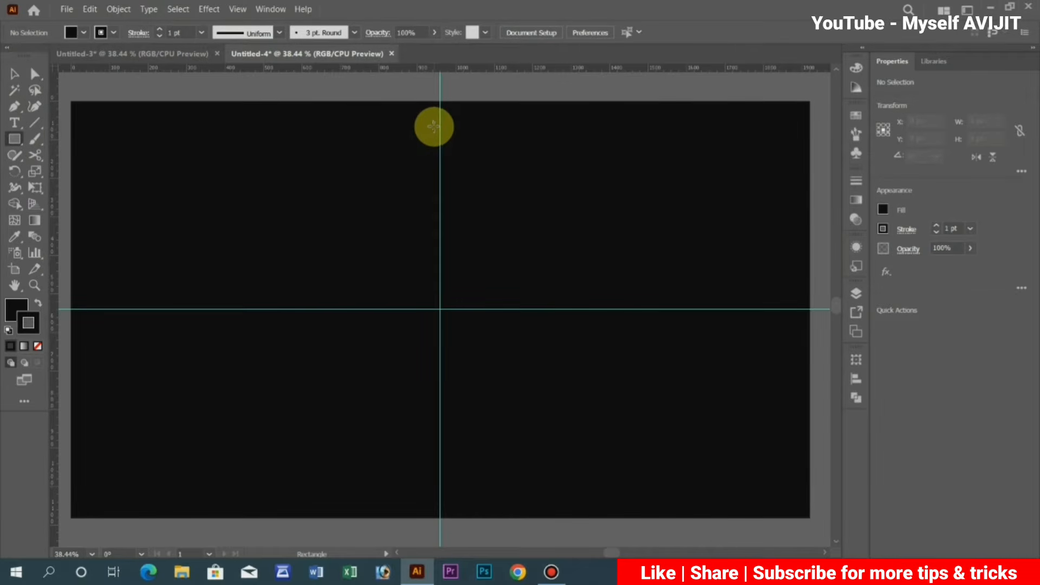
{"action": "left_click_drag", "start_coordinate": [438, 133], "coordinate": [441, 144]}
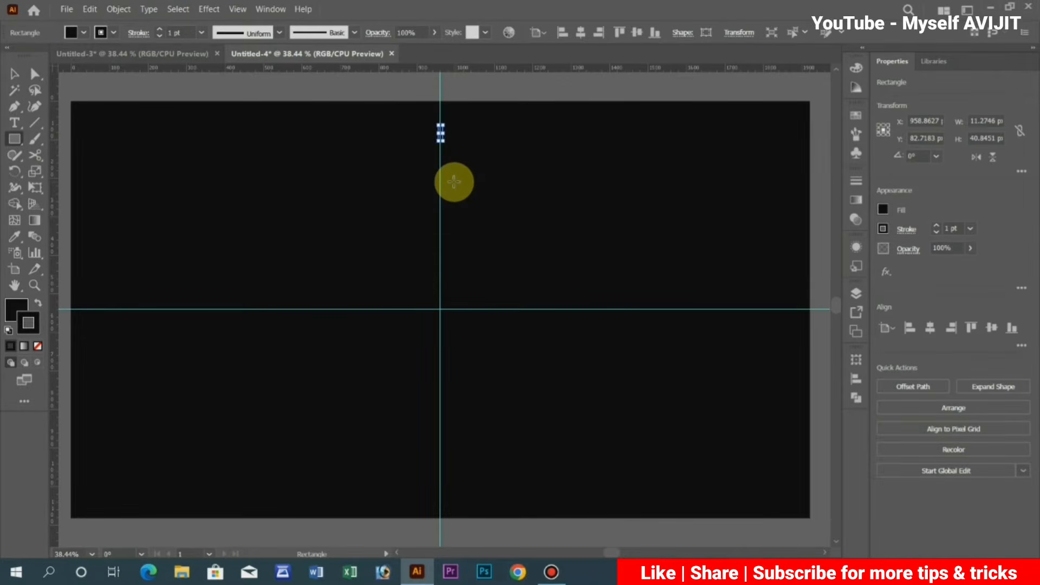
{"action": "left_click", "coordinate": [83, 32]}
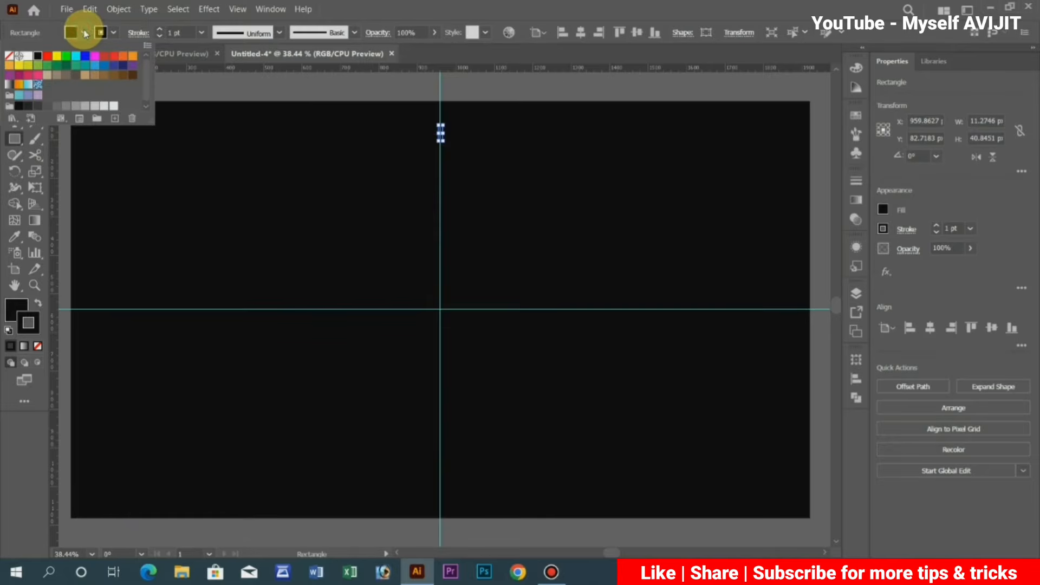
{"action": "left_click", "coordinate": [28, 56]}
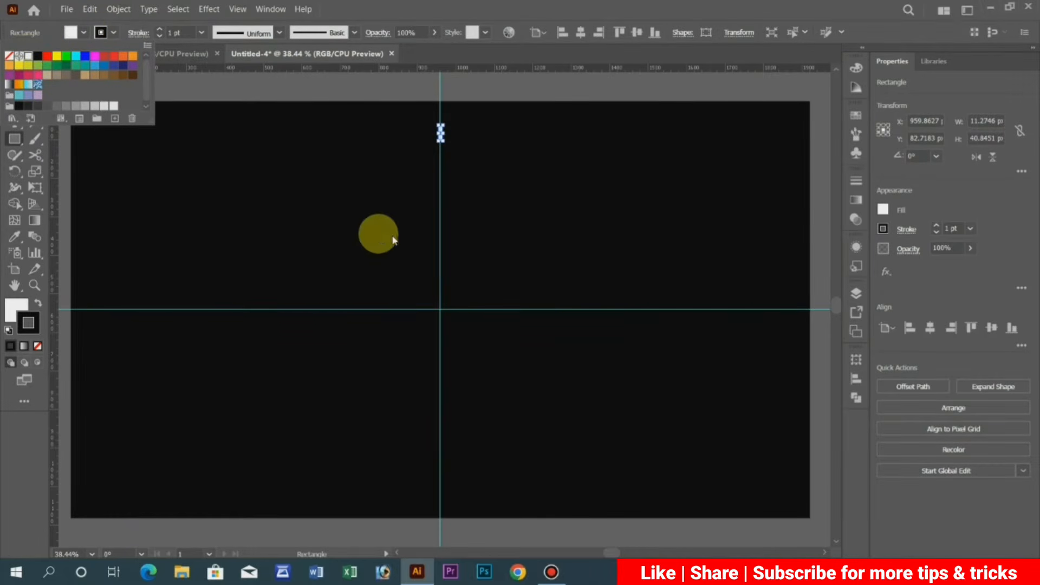
{"action": "left_click", "coordinate": [408, 240]}
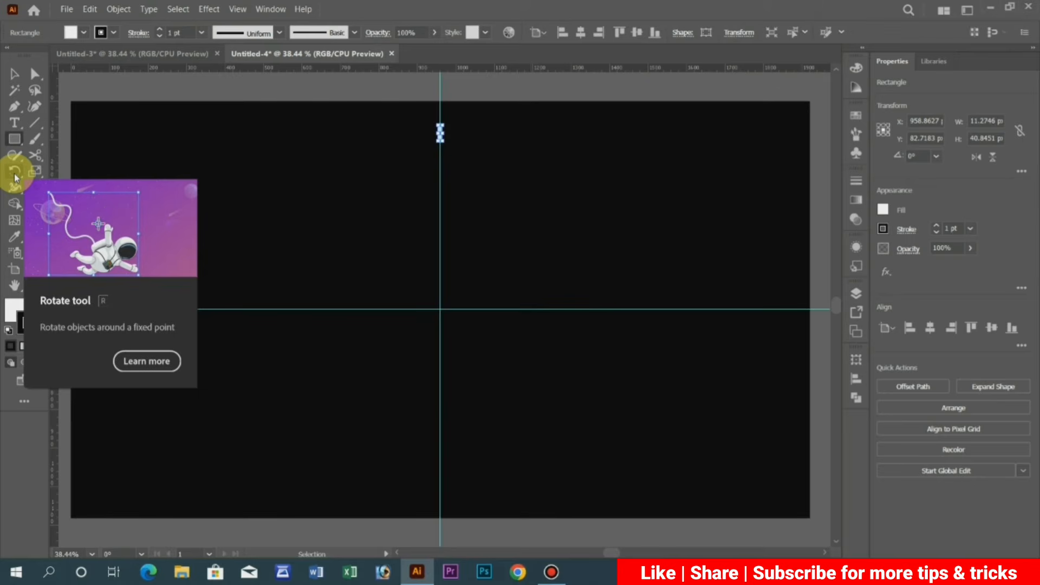
- Make a copy of the white tick rotated by 360/60 degrees around the intersection of the guides
{"action": "left_click", "coordinate": [14, 173]}
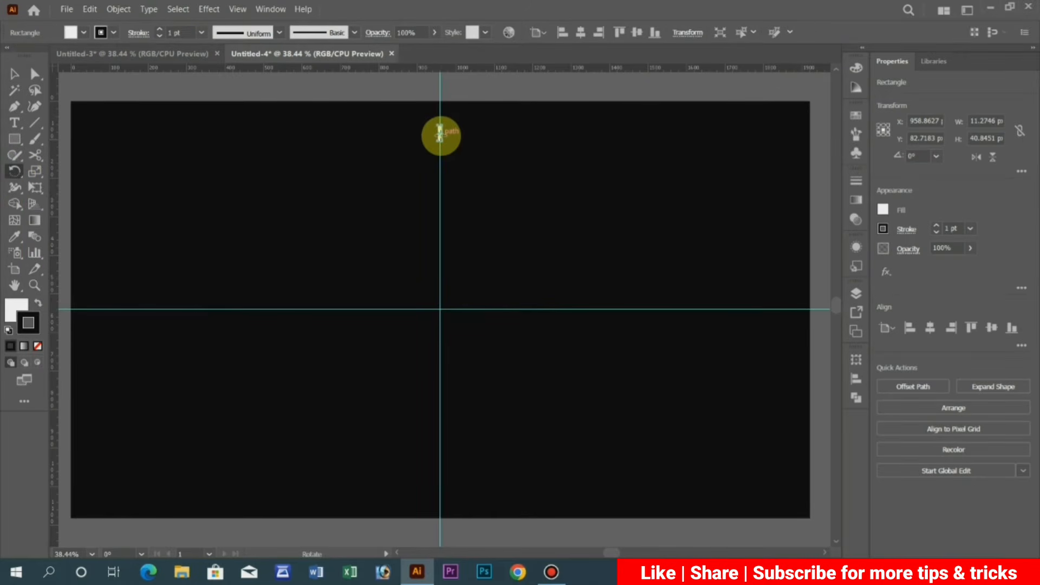
{"action": "left_click", "coordinate": [440, 309], "text": "alt"}
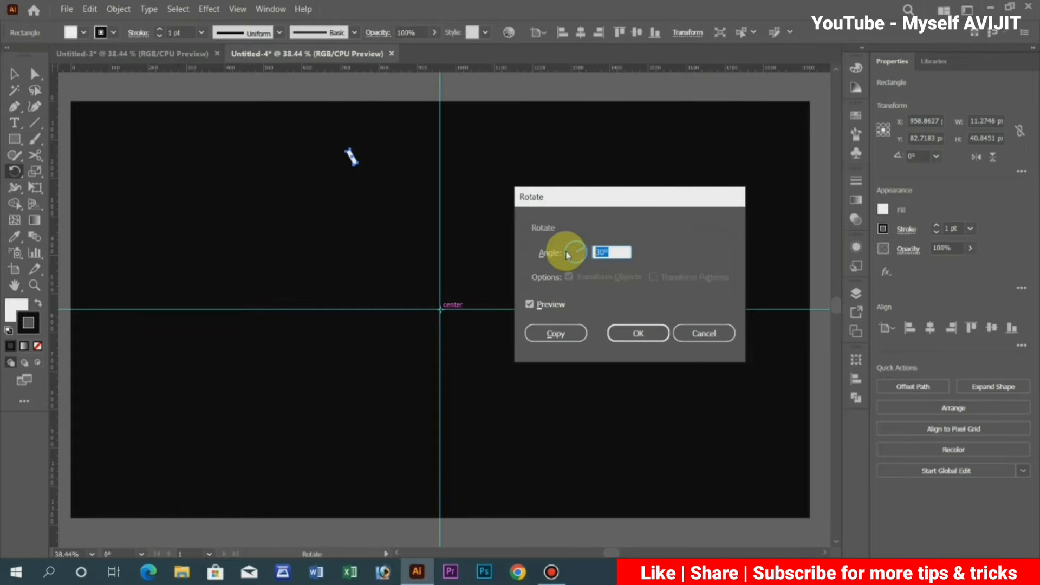
{"action": "type", "text": "360/60"}
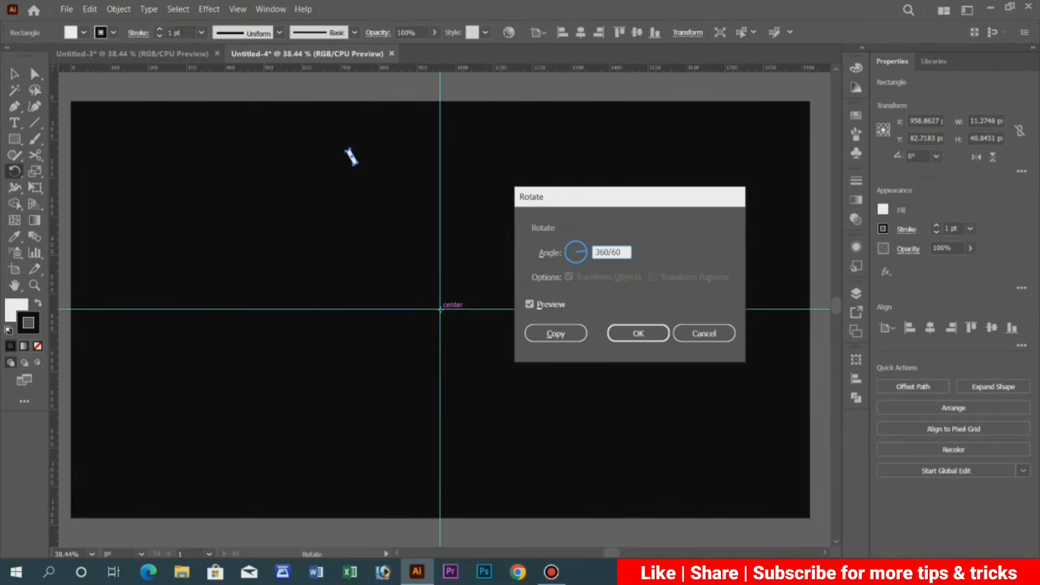
{"action": "left_click", "coordinate": [560, 333]}
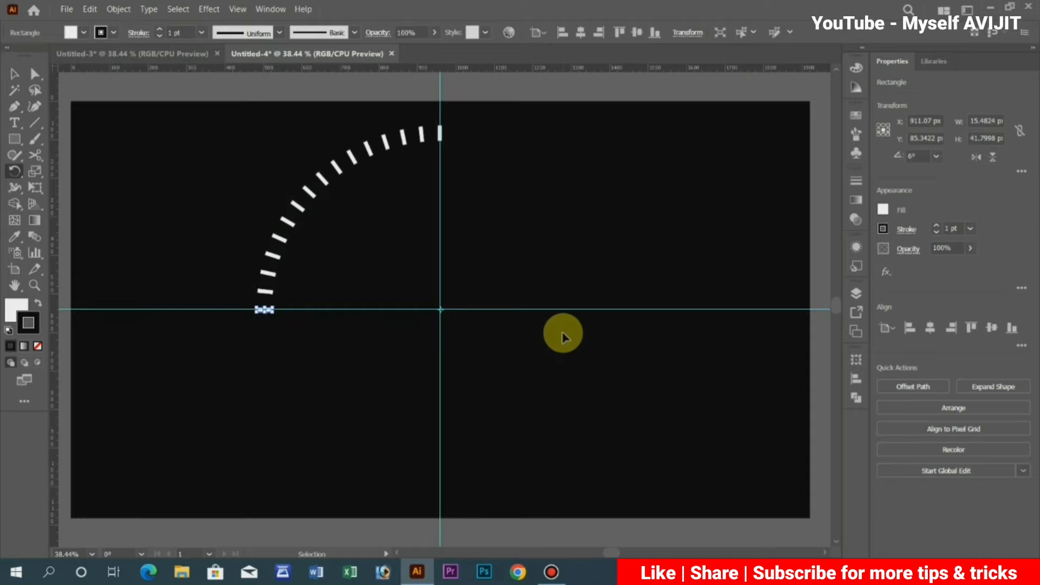
- Repeat the rotated copy of the tick until the marks form a complete ring around the guide intersection
{"action": "key", "text": "ctrl+d"}
{"action": "key", "text": "ctrl+d"}
{"action": "key", "text": "ctrl+d"}
{"action": "key", "text": "ctrl+d"}
{"action": "key", "text": "ctrl+d"}
{"action": "key", "text": "ctrl+d"}
{"action": "key", "text": "ctrl+d"}
{"action": "key", "text": "ctrl+d"}
{"action": "key", "text": "ctrl+d"}
{"action": "key", "text": "ctrl+d"}
{"action": "key", "text": "ctrl+d"}
{"action": "key", "text": "ctrl+d"}
{"action": "key", "text": "ctrl+d"}
{"action": "key", "text": "ctrl+d"}
{"action": "key", "text": "ctrl+d"}
{"action": "key", "text": "ctrl+d"}
{"action": "key", "text": "ctrl+d"}
{"action": "key", "text": "ctrl+d"}
{"action": "key", "text": "ctrl+d"}
{"action": "key", "text": "ctrl+d"}
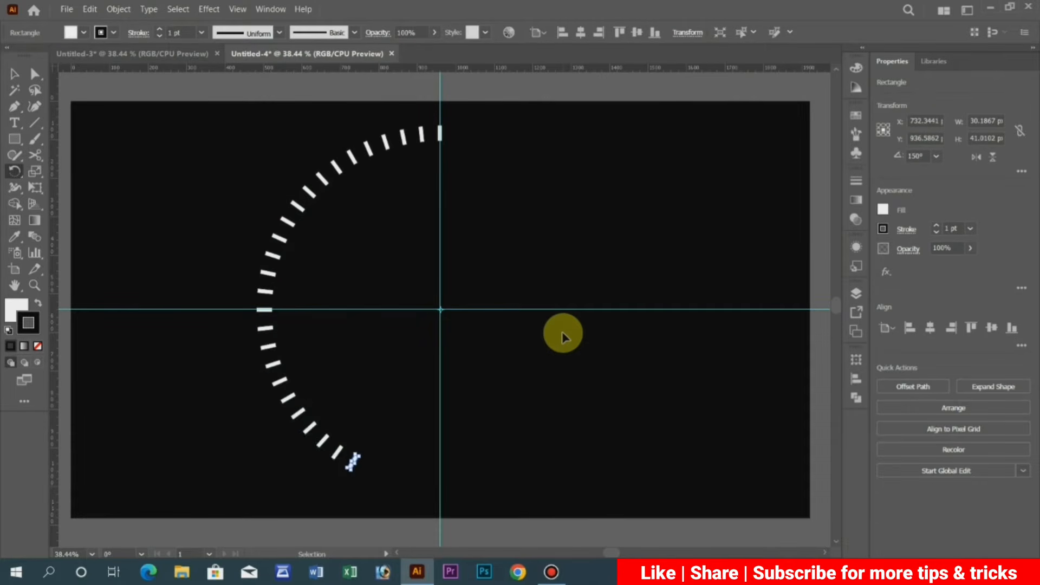
{"action": "key", "text": "ctrl+d"}
{"action": "key", "text": "ctrl+d"}
{"action": "key", "text": "ctrl+d"}
{"action": "key", "text": "ctrl+d"}
{"action": "key", "text": "ctrl+d"}
{"action": "key", "text": "ctrl+d"}
{"action": "key", "text": "ctrl+d"}
{"action": "key", "text": "ctrl+d"}
{"action": "key", "text": "ctrl+d"}
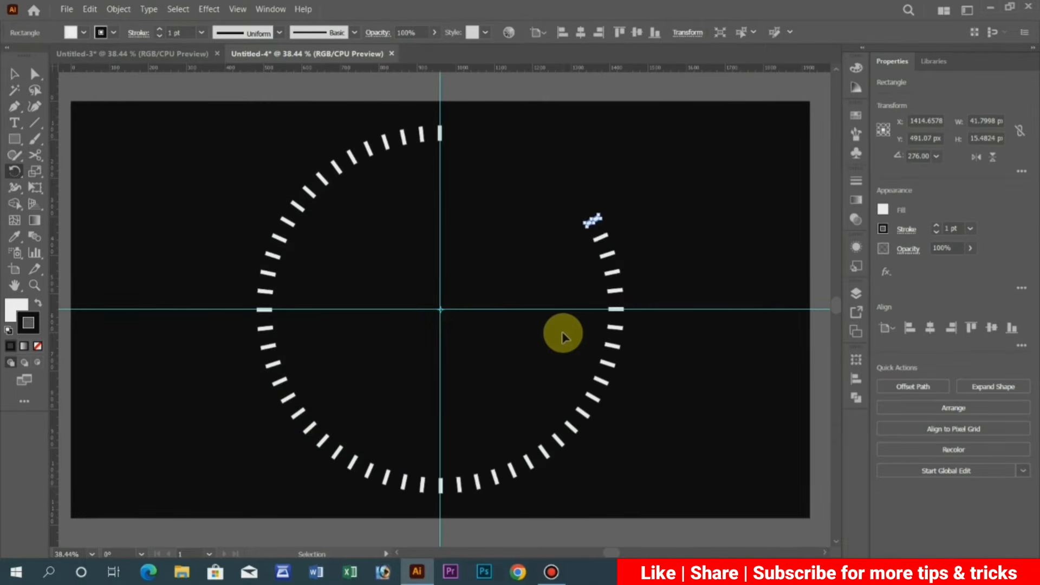
{"action": "key", "text": "ctrl+d"}
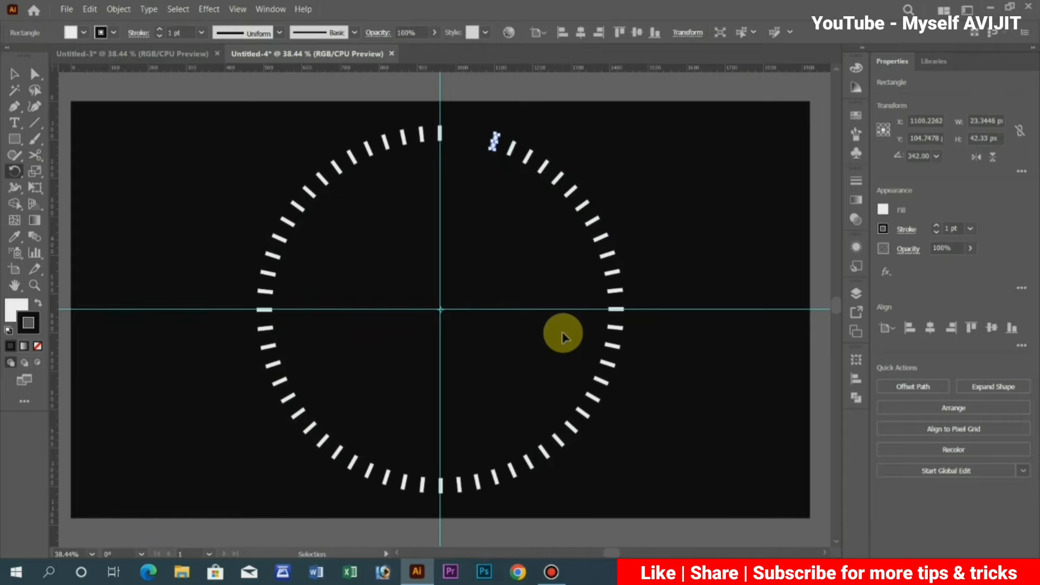
{"action": "key", "text": "ctrl+d"}
{"action": "key", "text": "ctrl+d"}
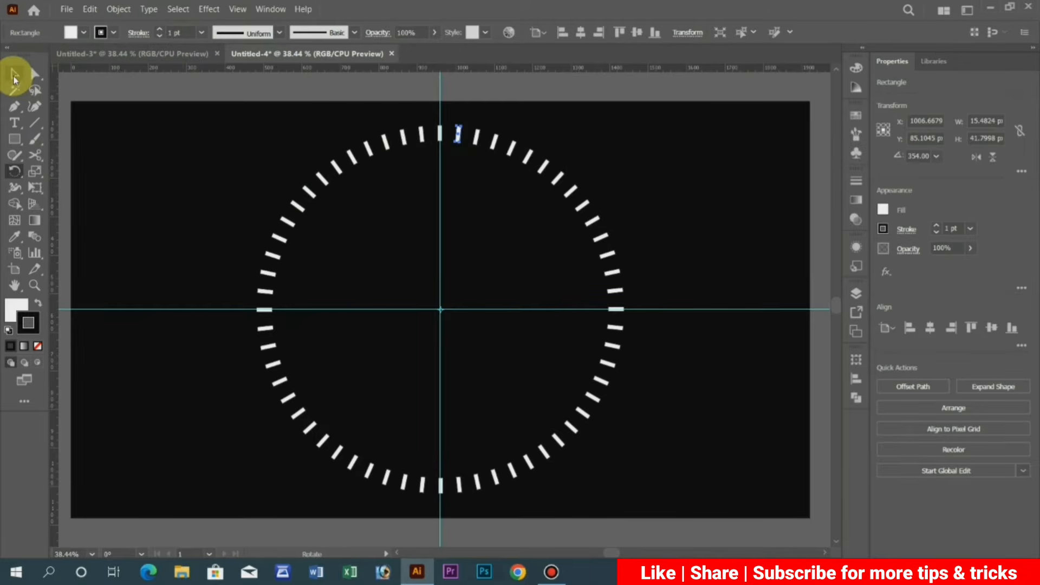
- Paste a duplicate of the white tick at the 12 o'clock position and fill the duplicate red
{"action": "left_click", "coordinate": [14, 76]}
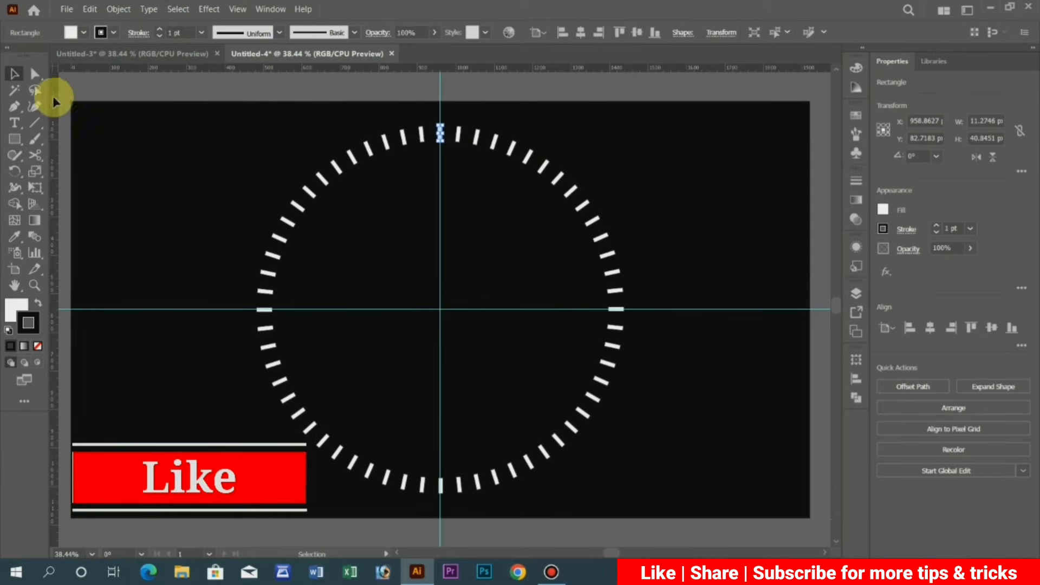
{"action": "left_click", "coordinate": [84, 10]}
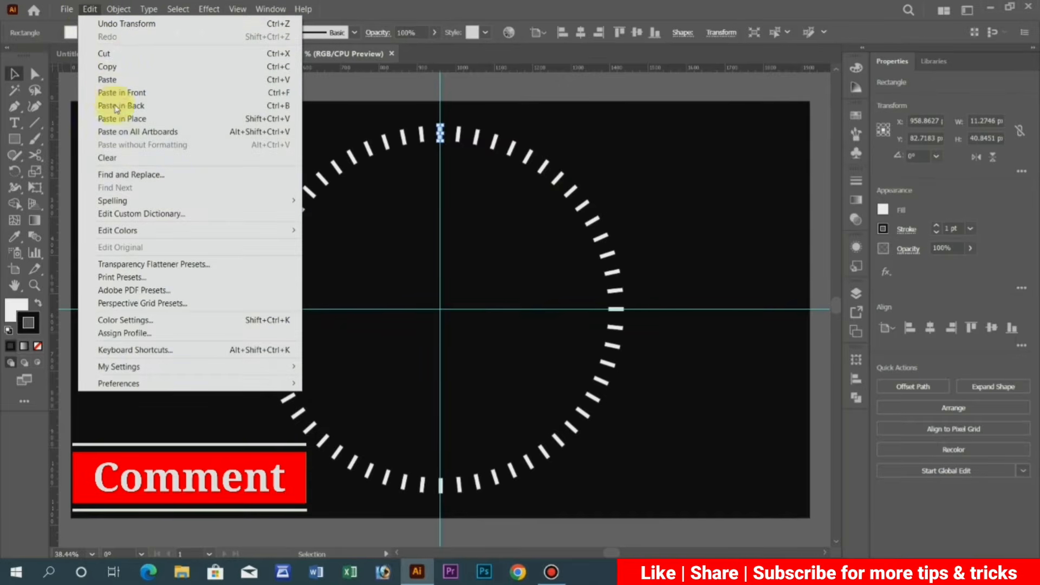
{"action": "left_click", "coordinate": [120, 68]}
{"action": "left_click", "coordinate": [90, 11]}
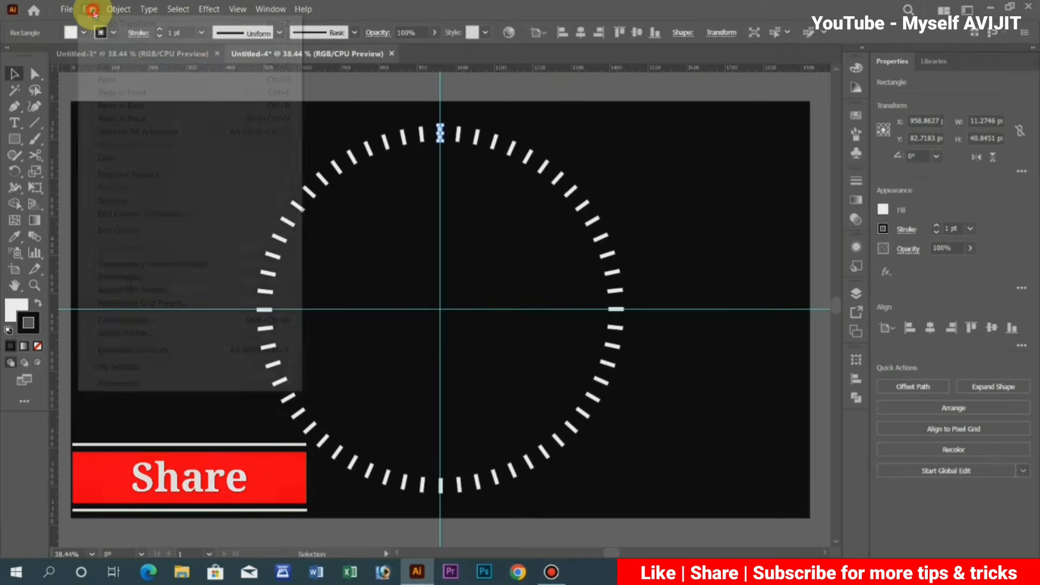
{"action": "left_click", "coordinate": [113, 81]}
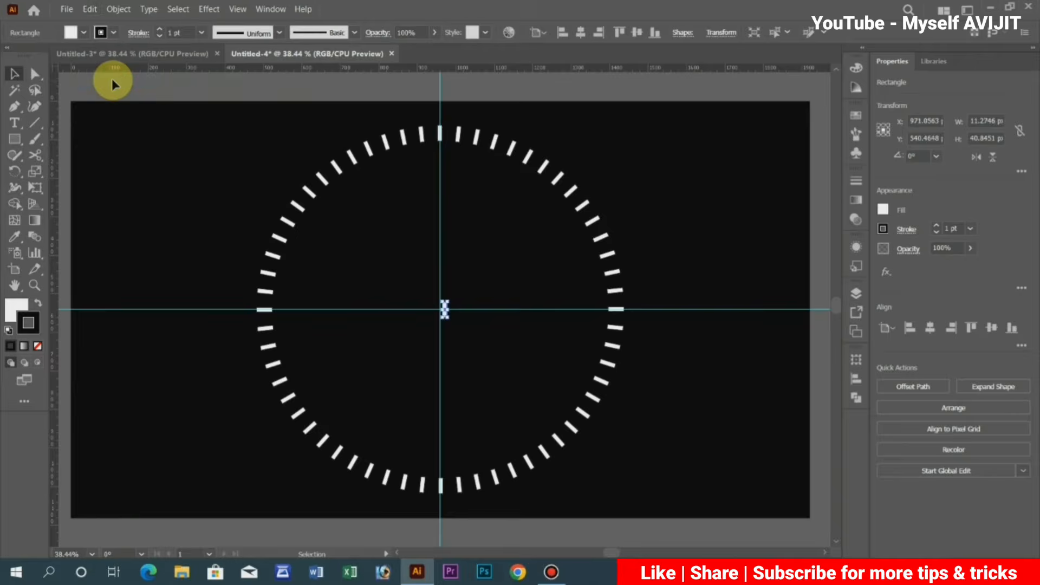
{"action": "left_click", "coordinate": [84, 33]}
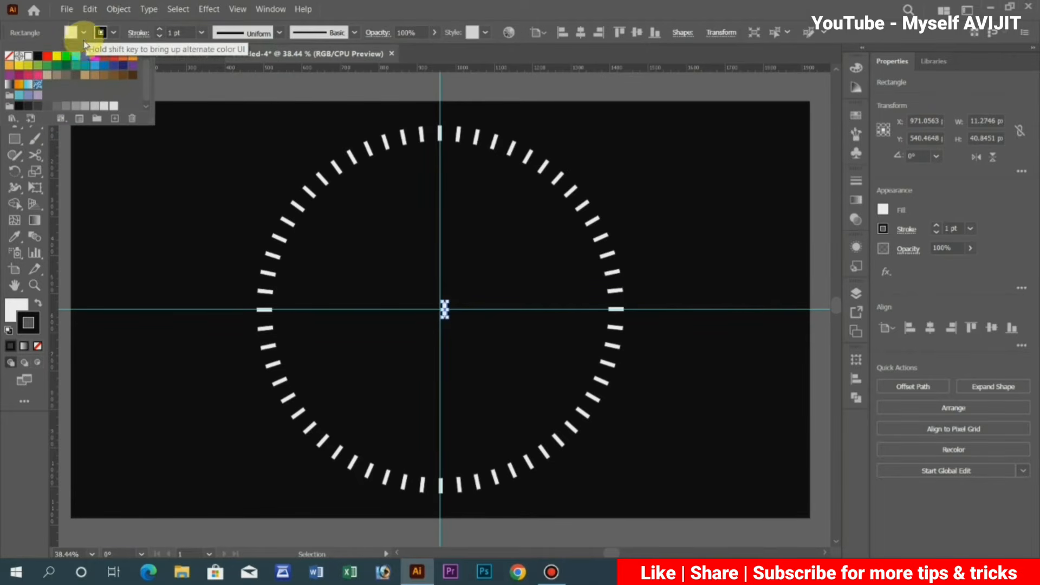
{"action": "left_click", "coordinate": [48, 61]}
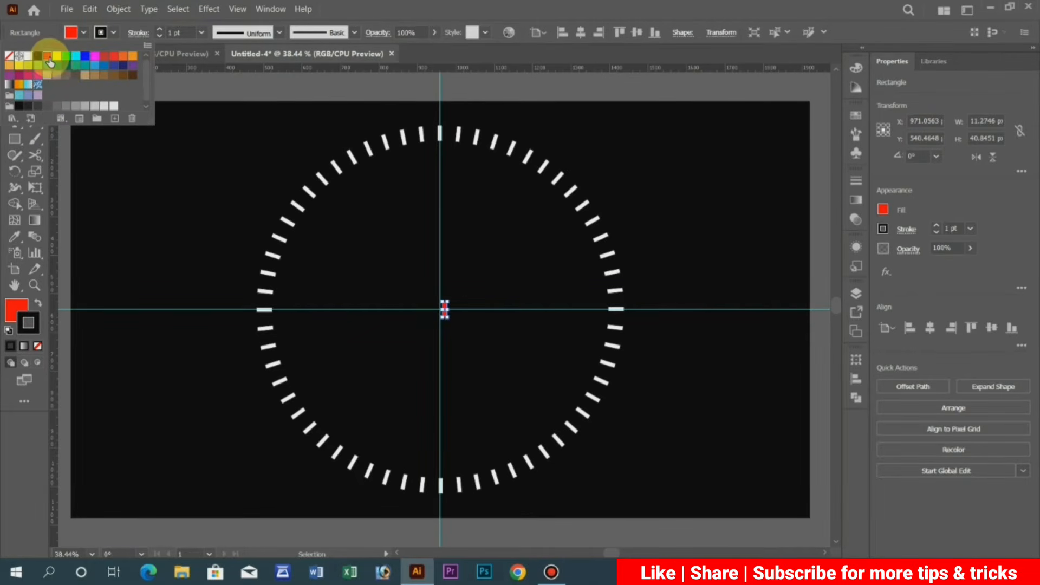
- Move the red tick onto the vertical guide so it overlaps the inner end of the 12 o'clock white tick
{"action": "left_click", "coordinate": [445, 312]}
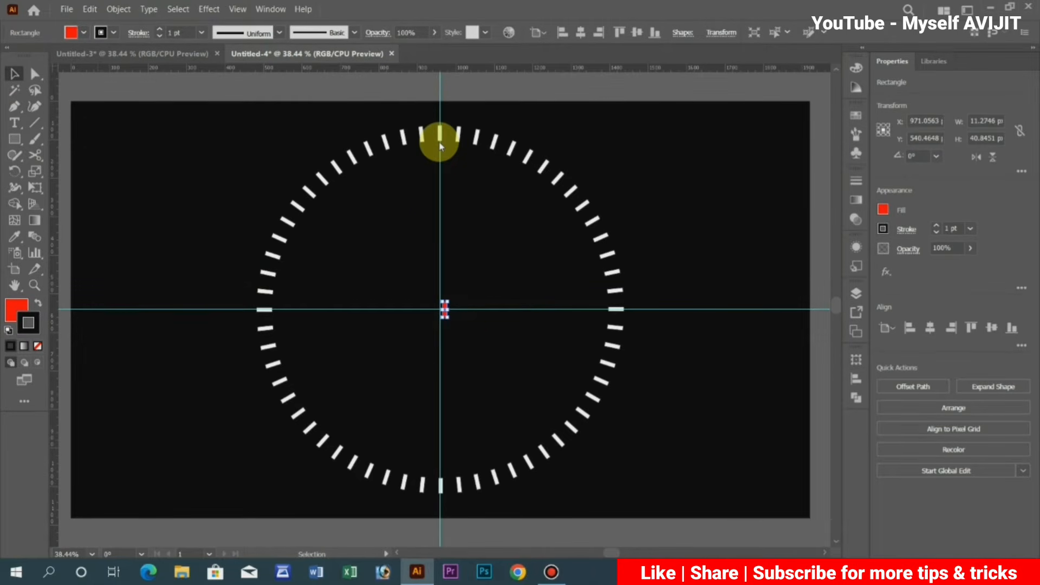
{"action": "left_click_drag", "start_coordinate": [445, 310], "coordinate": [439, 143]}
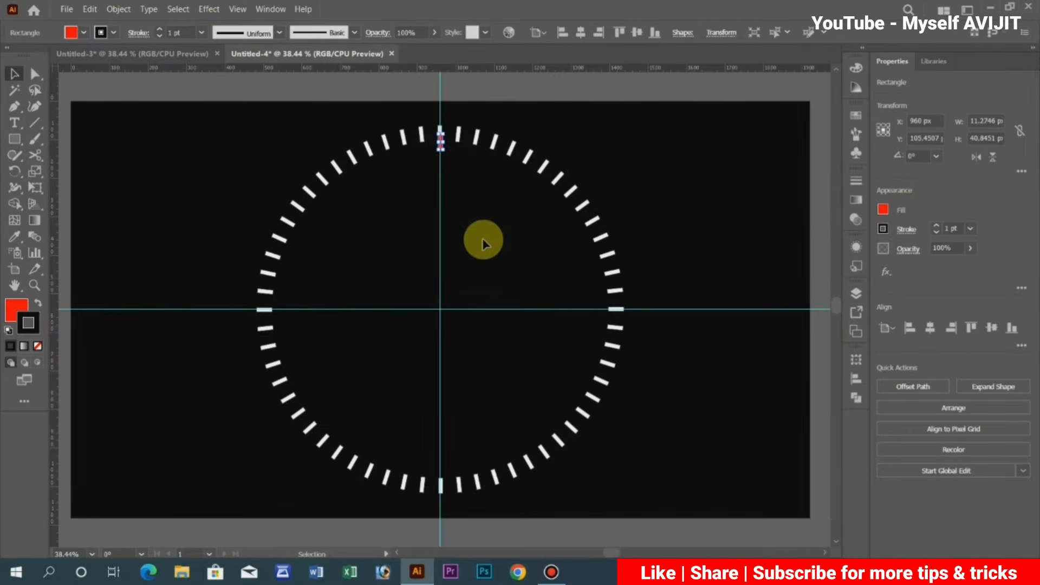
{"action": "key", "text": "Left"}
- Make a copy of the red tick rotated by 360/12 degrees around the intersection of the guides
{"action": "left_click", "coordinate": [15, 171]}
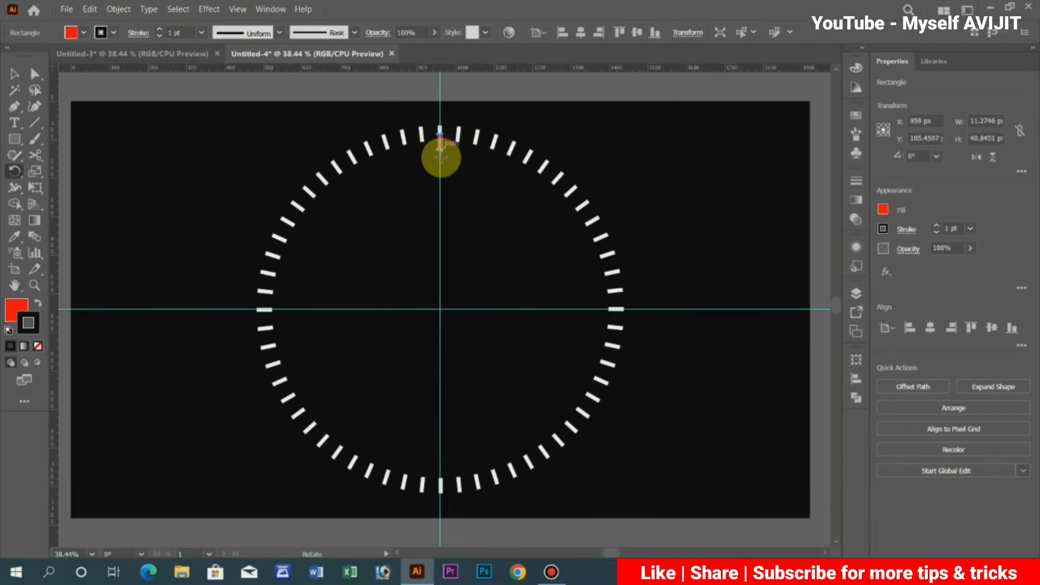
{"action": "left_click", "coordinate": [441, 306], "text": "alt"}
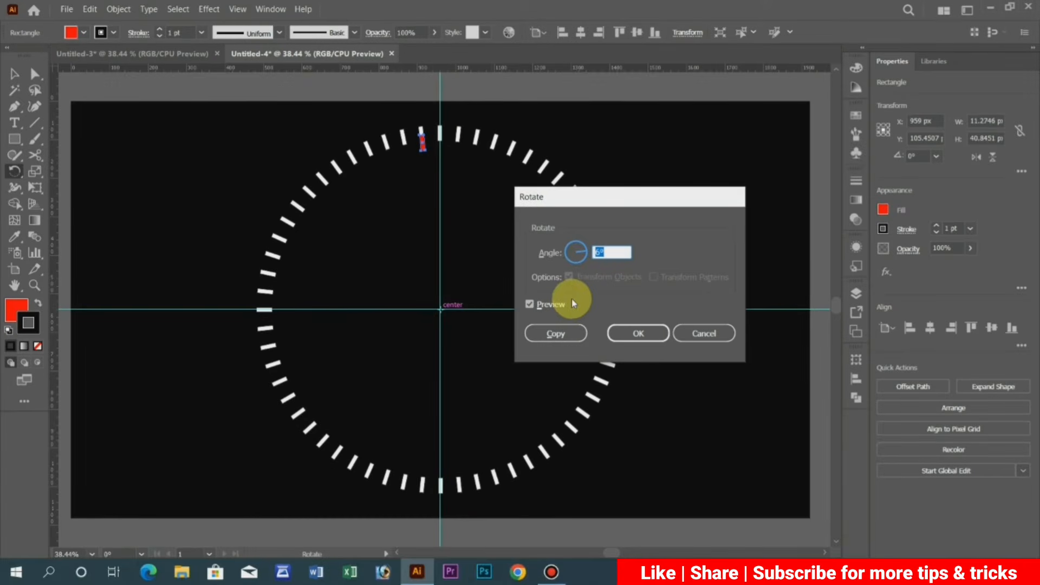
{"action": "left_click_drag", "start_coordinate": [622, 252], "coordinate": [553, 249]}
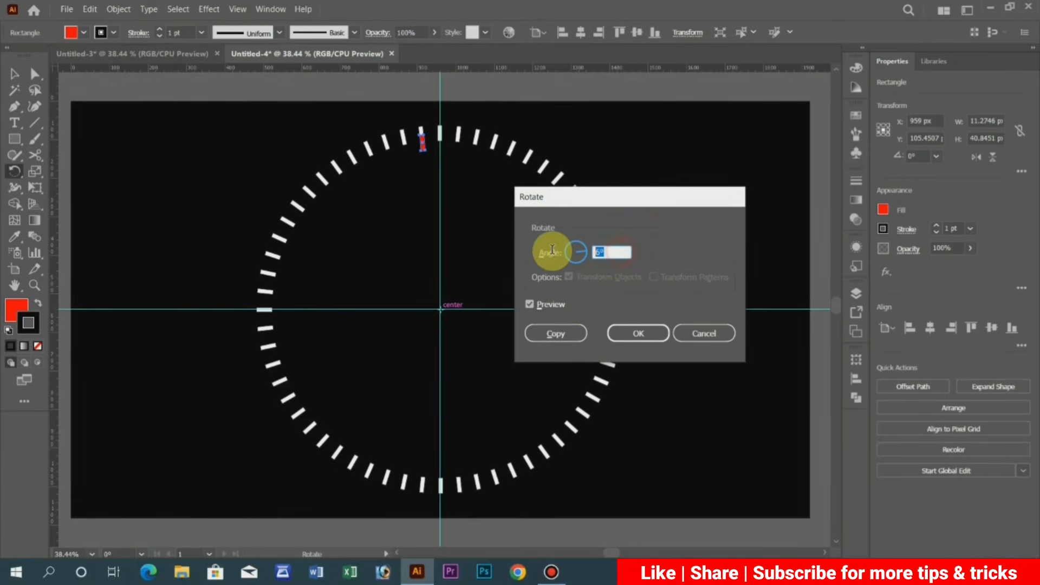
{"action": "type", "text": "360/12"}
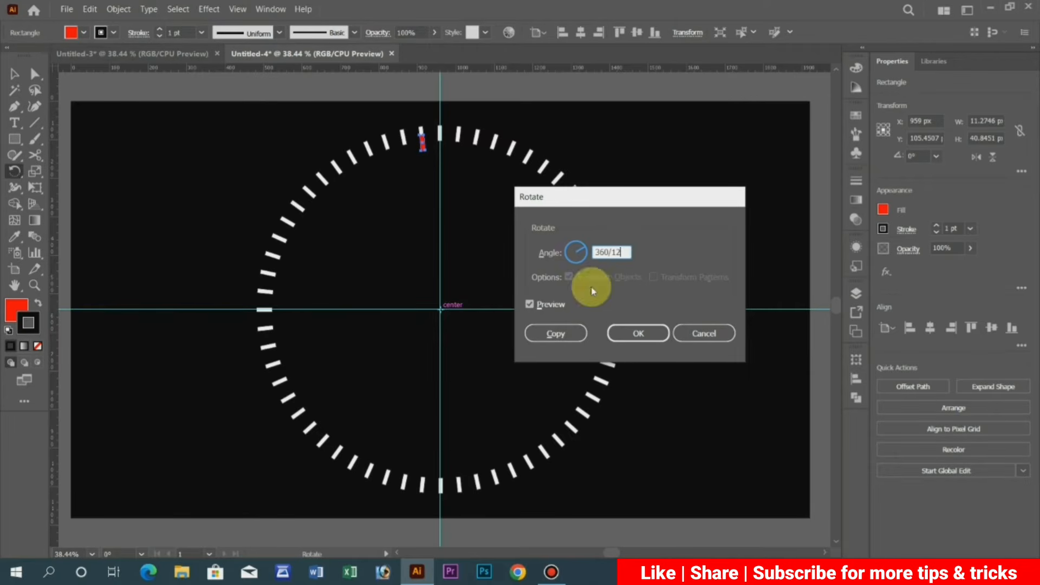
{"action": "left_click", "coordinate": [565, 334]}
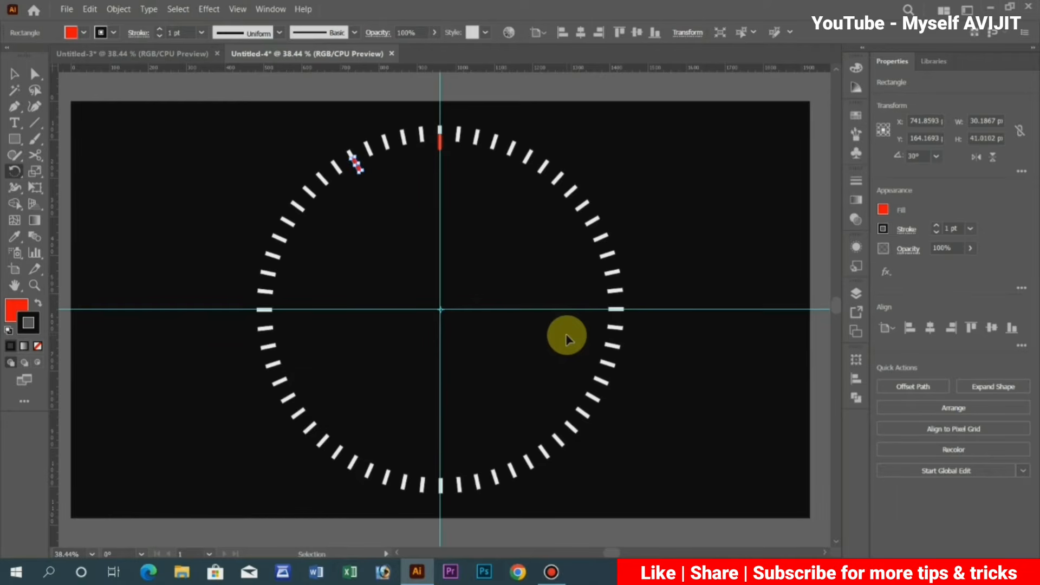
- Repeat the rotated copy of the red tick until all 12 hour positions on the ring are marked
{"action": "key", "text": "ctrl+d"}
{"action": "key", "text": "ctrl+d"}
{"action": "key", "text": "ctrl+d"}
{"action": "key", "text": "ctrl+d"}
{"action": "key", "text": "ctrl+d"}
{"action": "key", "text": "ctrl+d"}
{"action": "key", "text": "ctrl+d"}
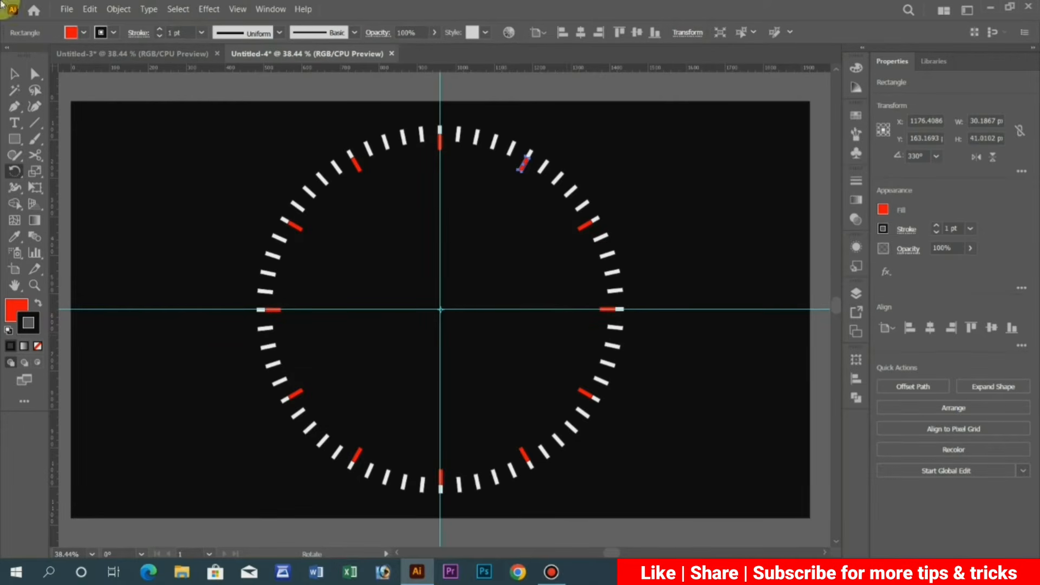
- Add the text "12" inside the ring near the 12 o'clock mark and fill it white
{"action": "left_click", "coordinate": [15, 124]}
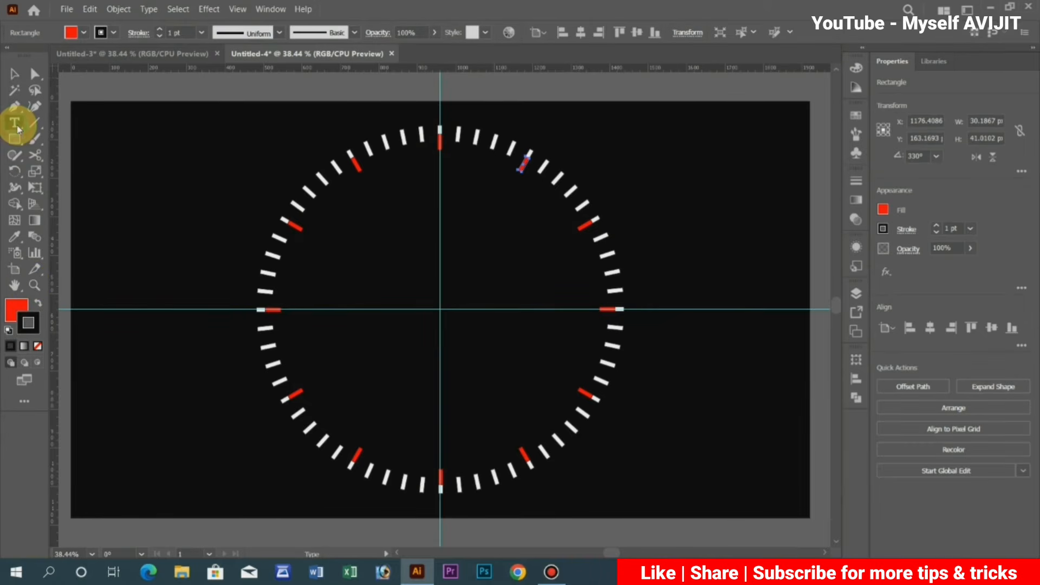
{"action": "left_click", "coordinate": [395, 175]}
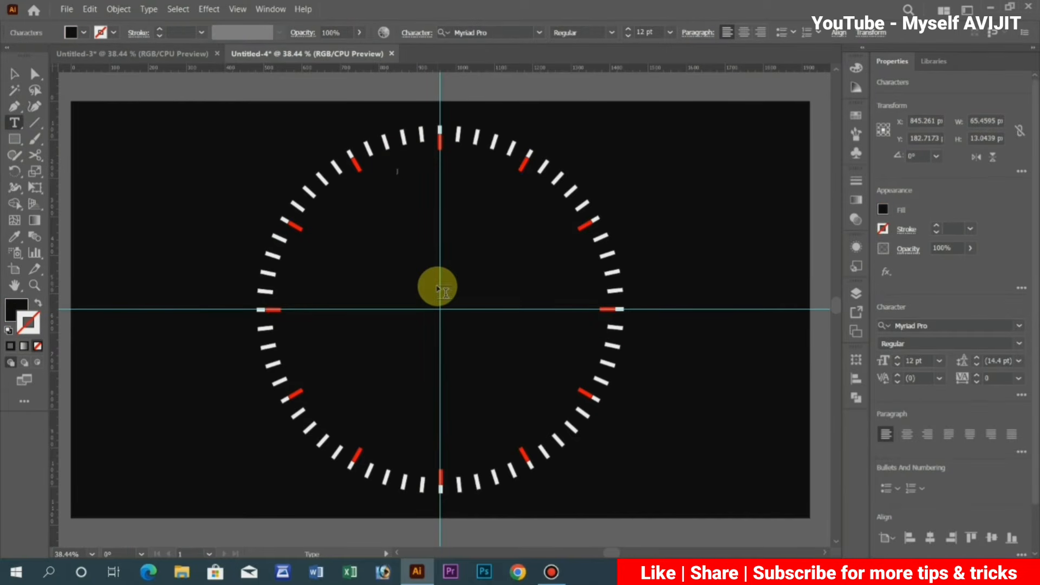
{"action": "type", "text": "12"}
{"action": "key", "text": "ctrl+a"}
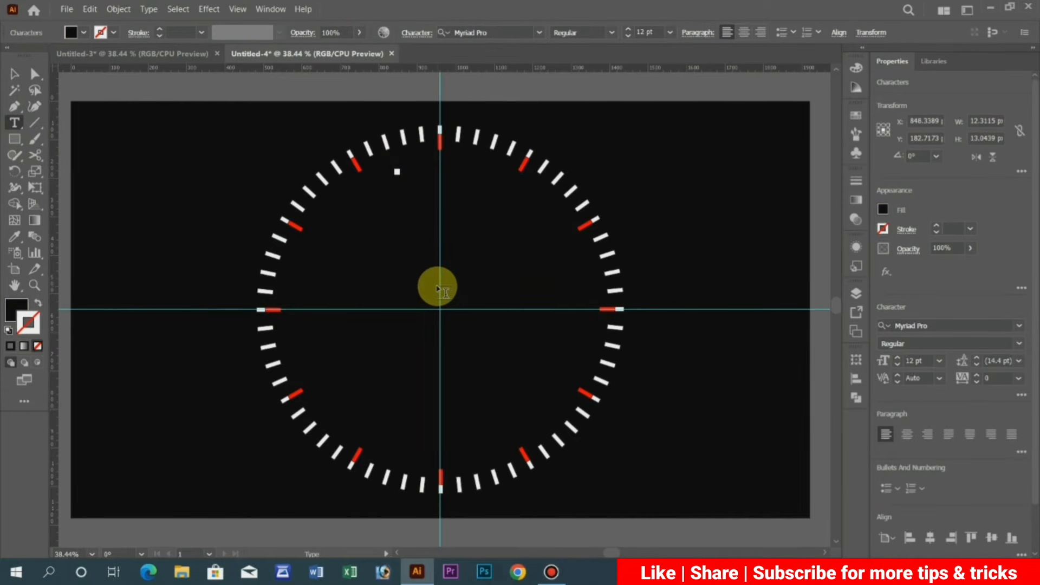
{"action": "left_click", "coordinate": [84, 33]}
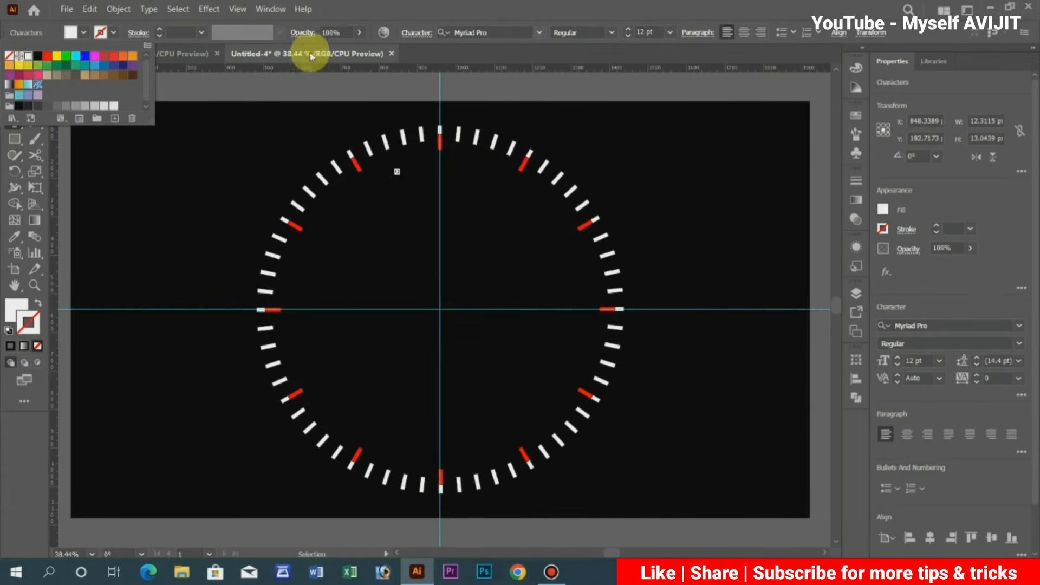
- Format the "12" text as Arial Bold at 32 pt
{"action": "left_click", "coordinate": [613, 33]}
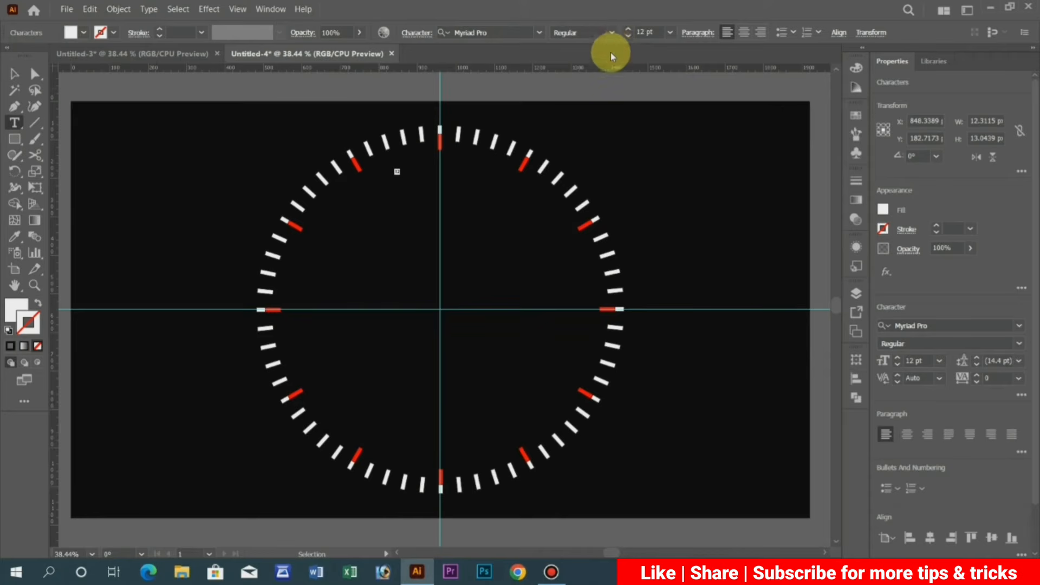
{"action": "left_click", "coordinate": [629, 30]}
{"action": "left_click", "coordinate": [628, 30]}
{"action": "left_click", "coordinate": [629, 30]}
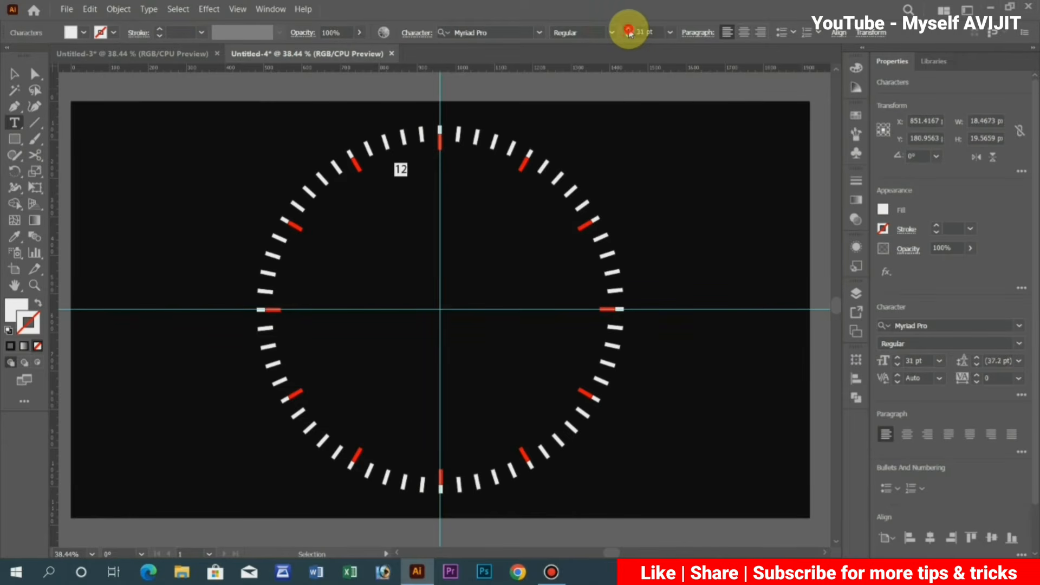
{"action": "left_click", "coordinate": [628, 30]}
{"action": "left_click", "coordinate": [539, 34]}
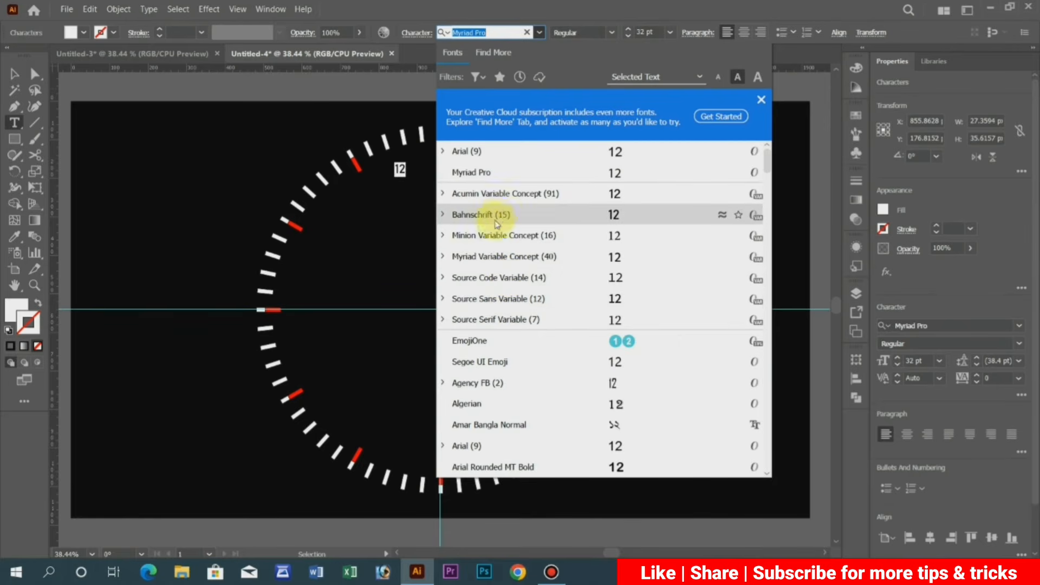
{"action": "left_click", "coordinate": [476, 443]}
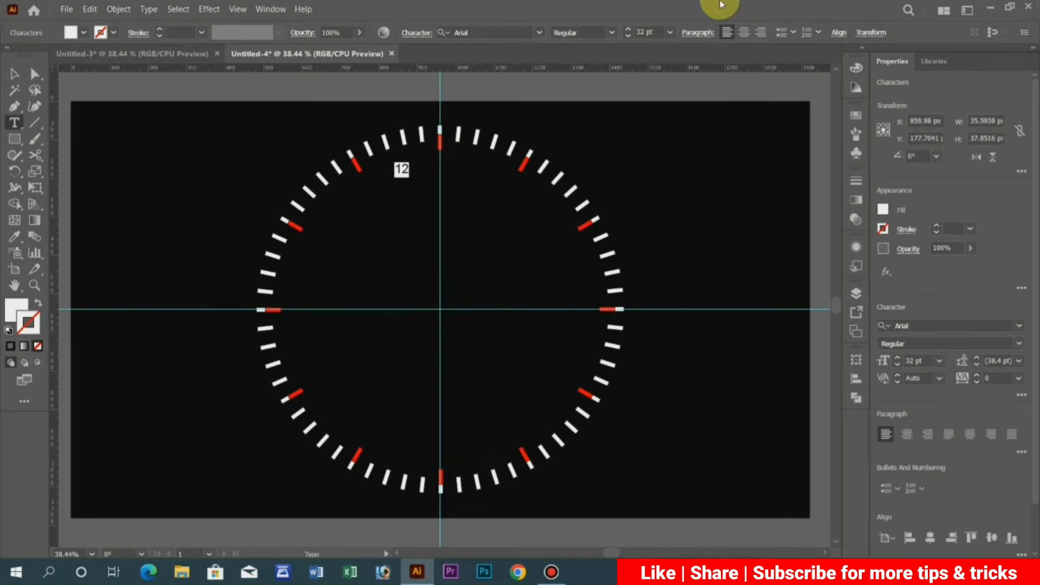
{"action": "left_click", "coordinate": [612, 32]}
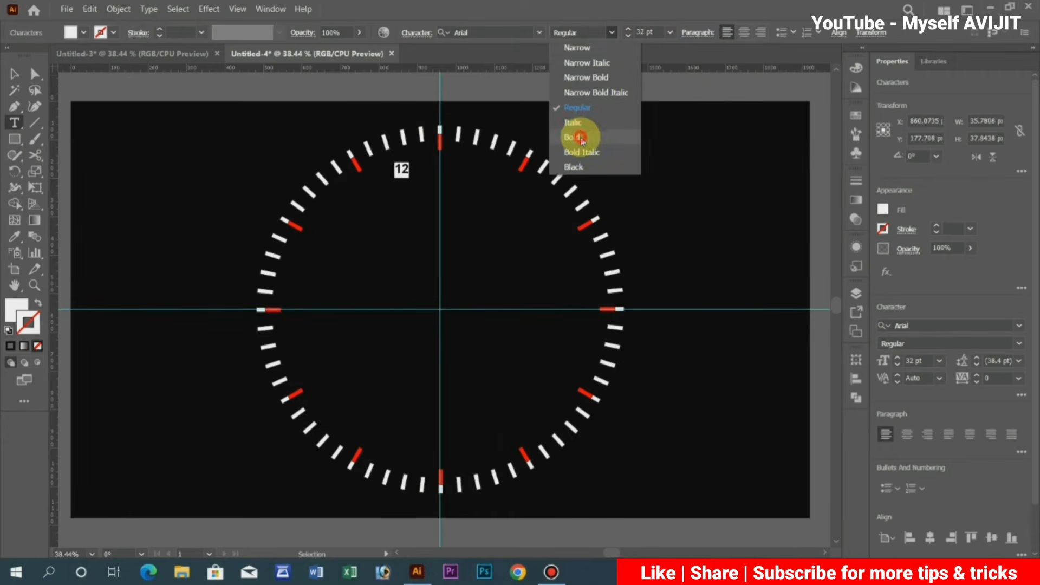
{"action": "left_click", "coordinate": [573, 138]}
- Move the "12" text onto the vertical guide just below the 12 o'clock red tick
{"action": "left_click", "coordinate": [15, 78]}
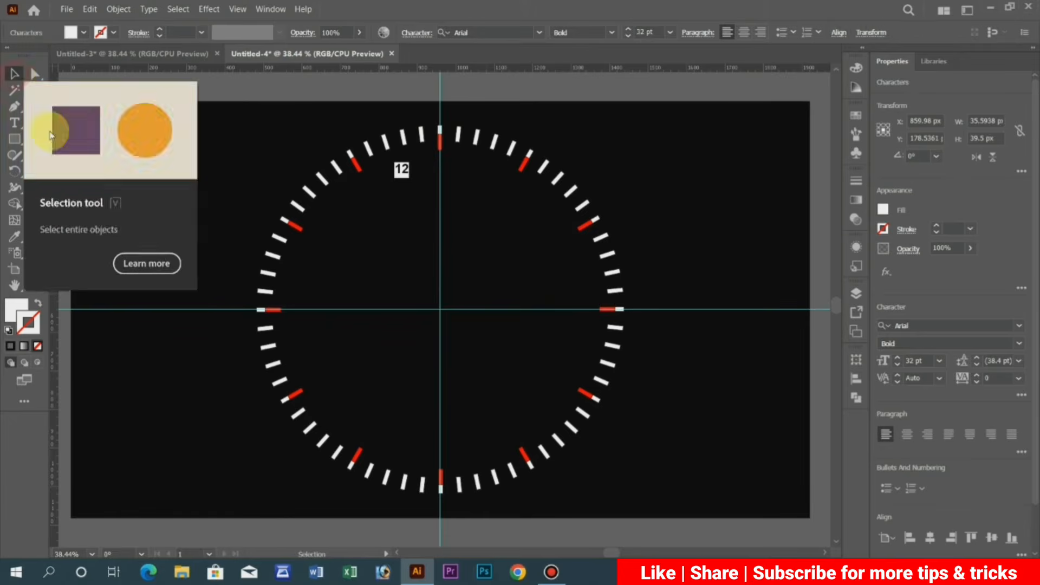
{"action": "left_click", "coordinate": [404, 174]}
{"action": "left_click_drag", "start_coordinate": [405, 174], "coordinate": [440, 164]}
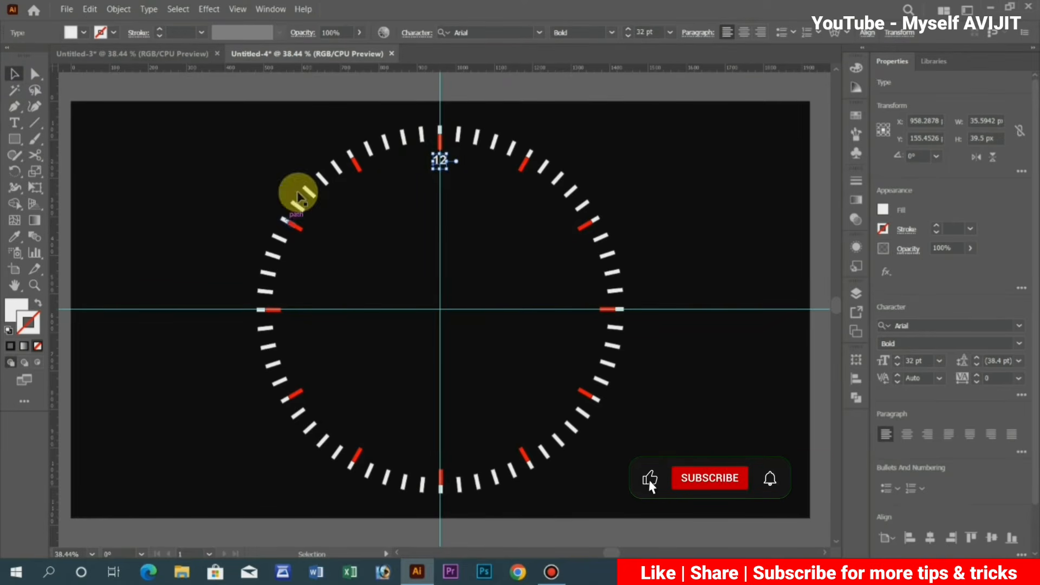
- Make a copy of the "12" text rotated by 360/12 degrees around the intersection of the guides
{"action": "left_click", "coordinate": [15, 172]}
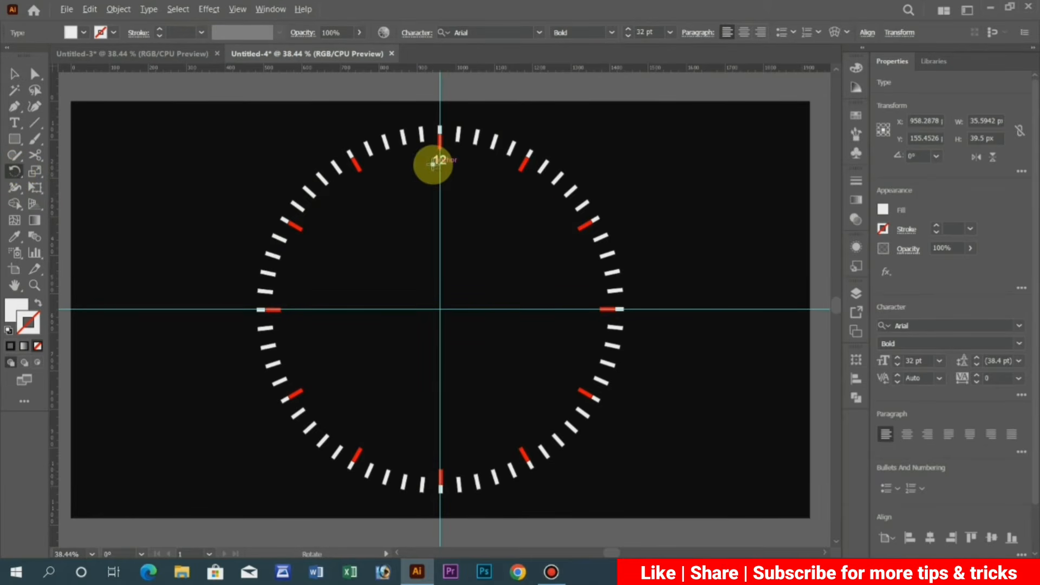
{"action": "left_click", "coordinate": [441, 308], "text": "alt"}
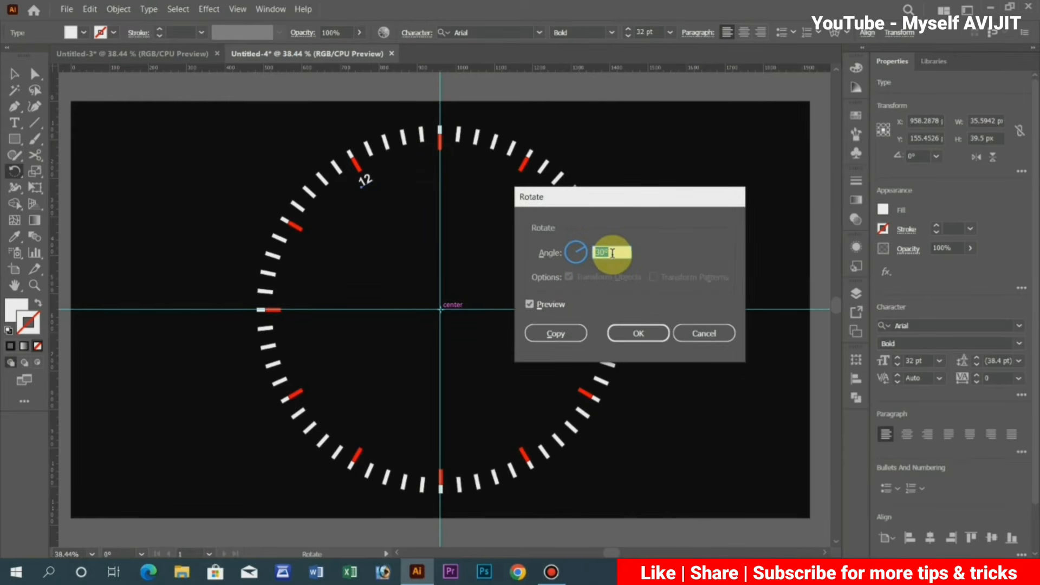
{"action": "type", "text": "360/12"}
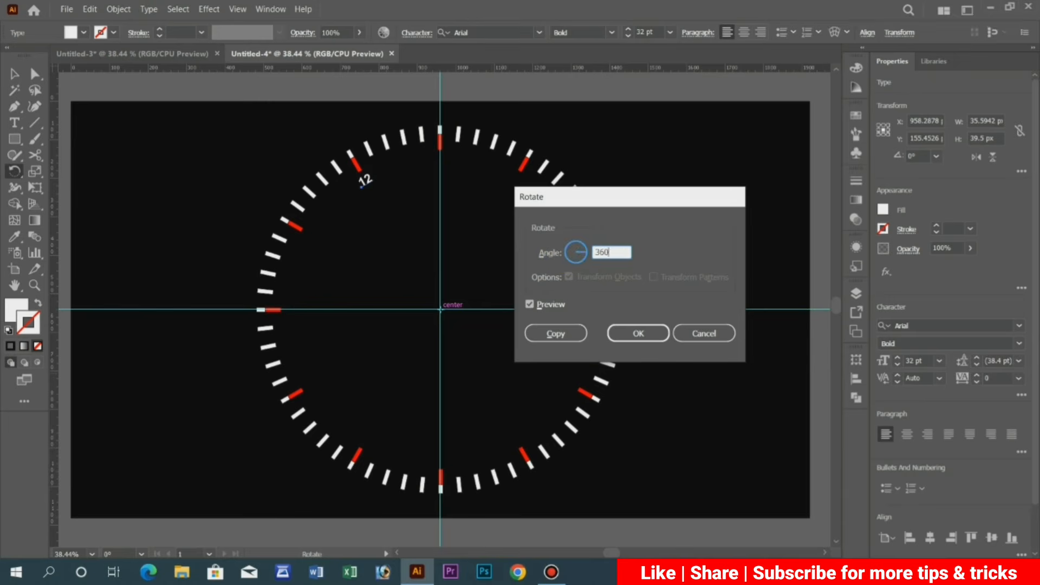
{"action": "left_click", "coordinate": [561, 333]}
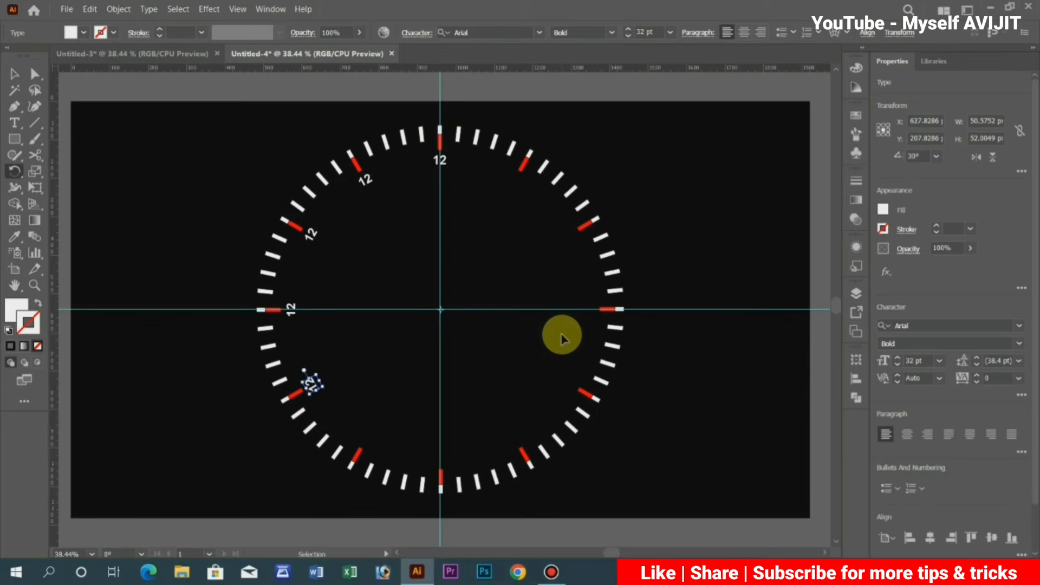
- Repeat the rotated copy of the "12" text until every red hour mark has a numeral
{"action": "key", "text": "ctrl+d"}
{"action": "key", "text": "ctrl+d"}
{"action": "key", "text": "ctrl+d"}
{"action": "key", "text": "ctrl+d"}
{"action": "key", "text": "ctrl+d"}
{"action": "key", "text": "ctrl+d"}
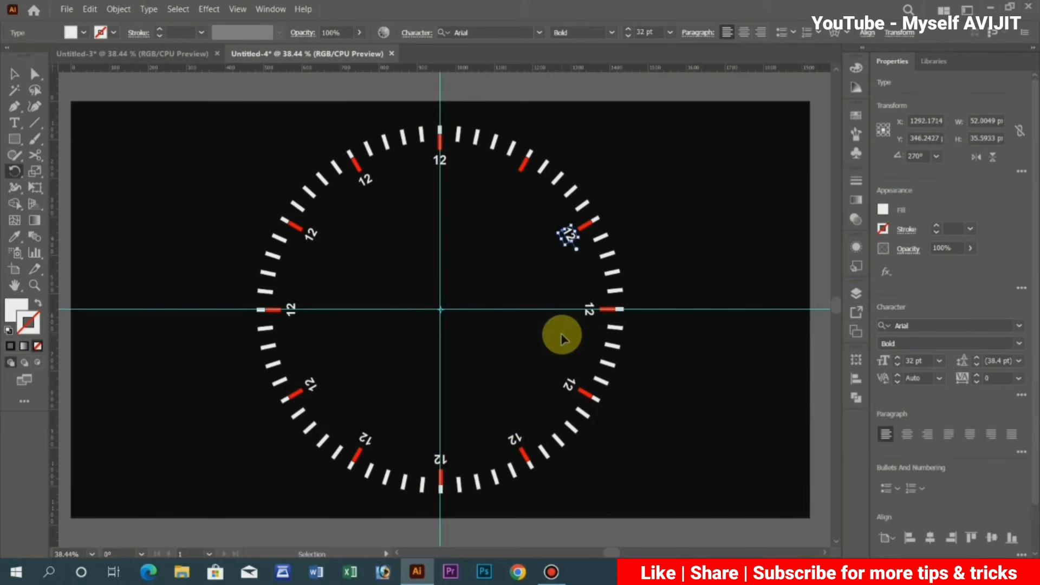
{"action": "key", "text": "ctrl+d"}
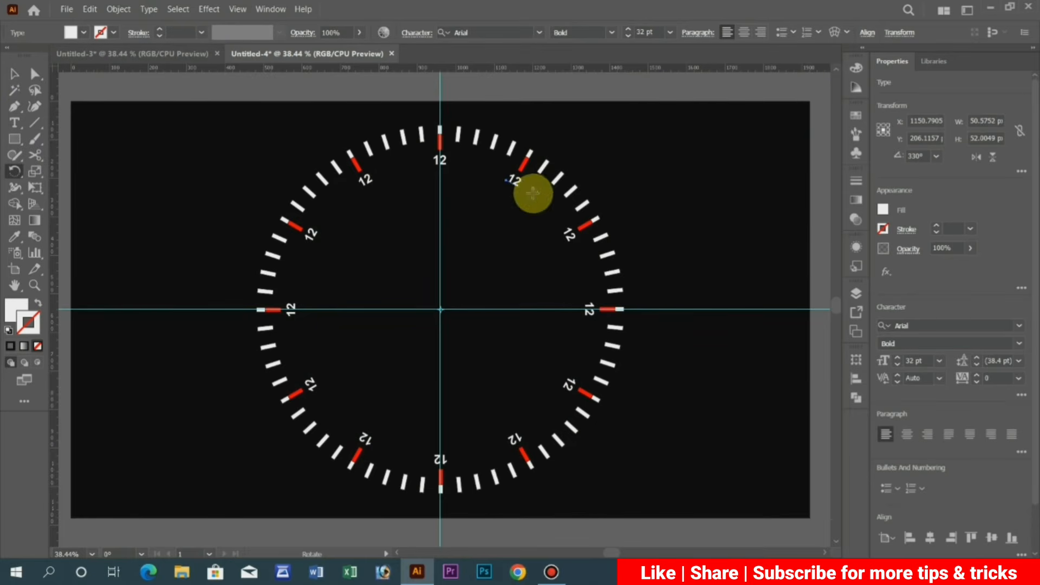
- Set the rotation of each tilted "12" copy around the dial to 0° so every numeral stands upright
{"action": "left_click", "coordinate": [14, 73]}
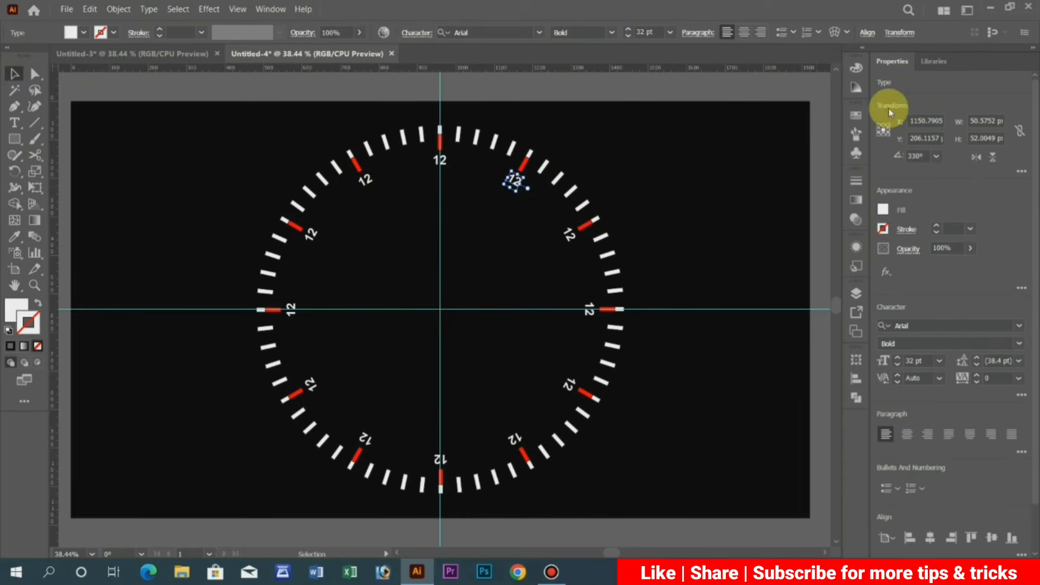
{"action": "left_click", "coordinate": [937, 158]}
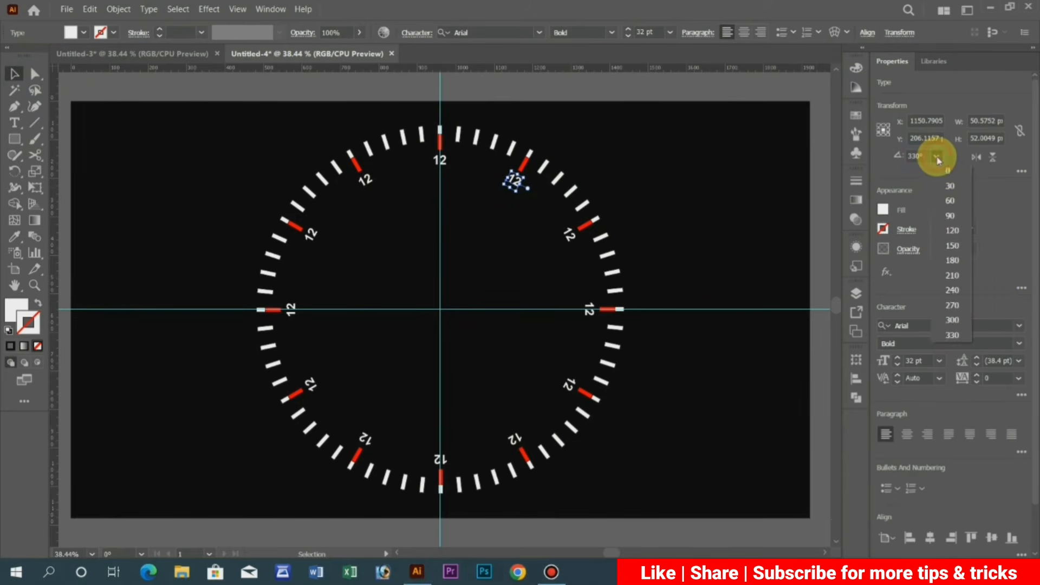
{"action": "left_click", "coordinate": [949, 175]}
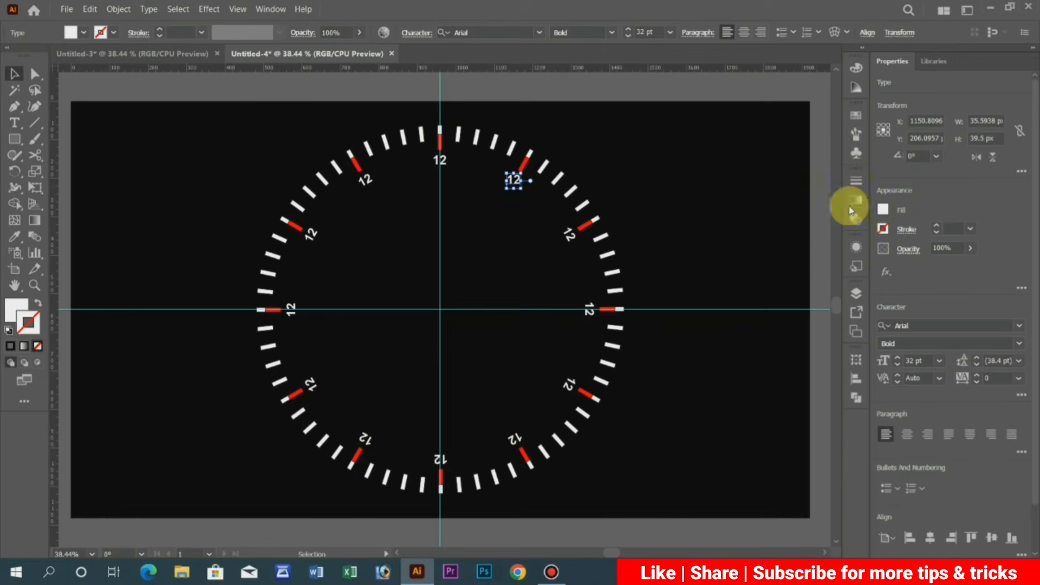
{"action": "left_click", "coordinate": [576, 233]}
{"action": "left_click", "coordinate": [937, 157]}
{"action": "left_click", "coordinate": [951, 174]}
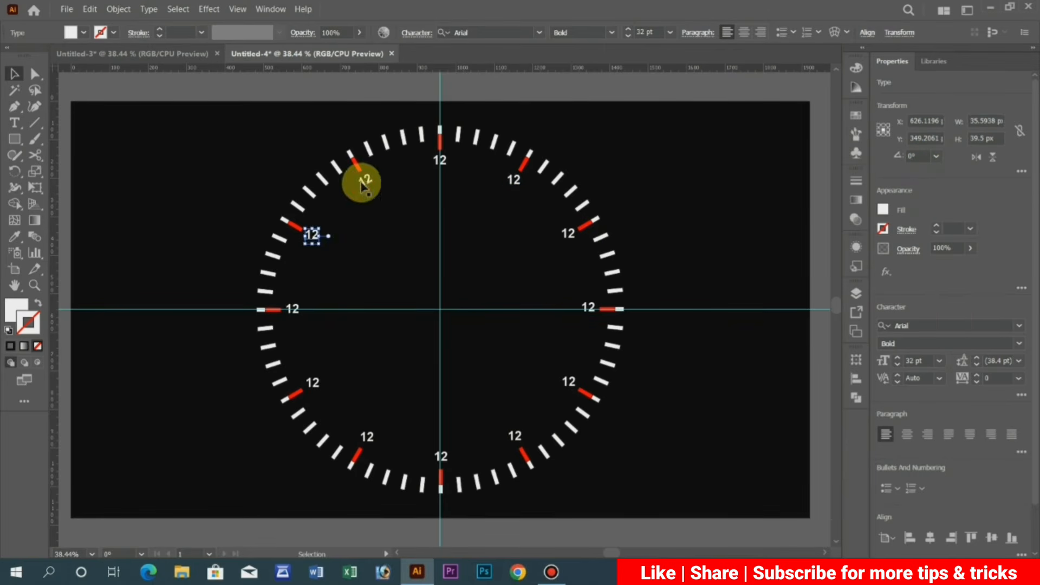
{"action": "left_click", "coordinate": [365, 179]}
{"action": "left_click", "coordinate": [937, 156]}
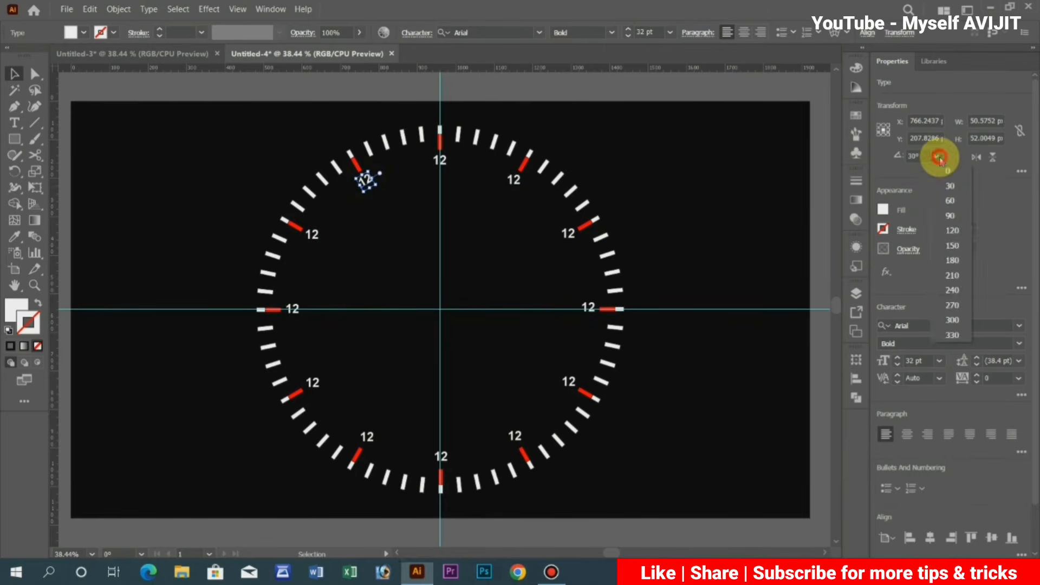
{"action": "left_click", "coordinate": [949, 174]}
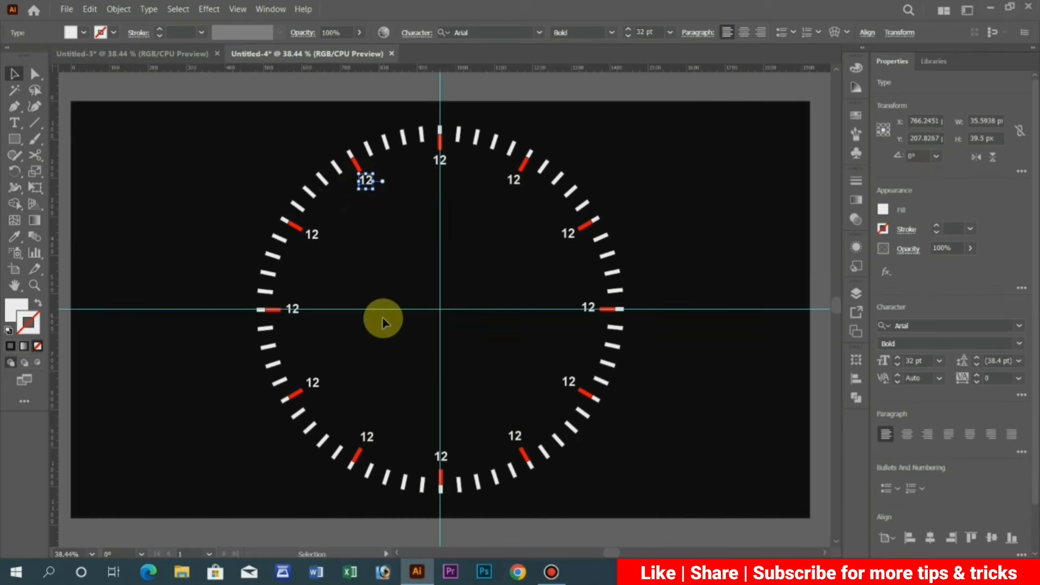
- Retype the copied "12" texts around the dial as the hour numerals 1 to 11
{"action": "left_click", "coordinate": [13, 124]}
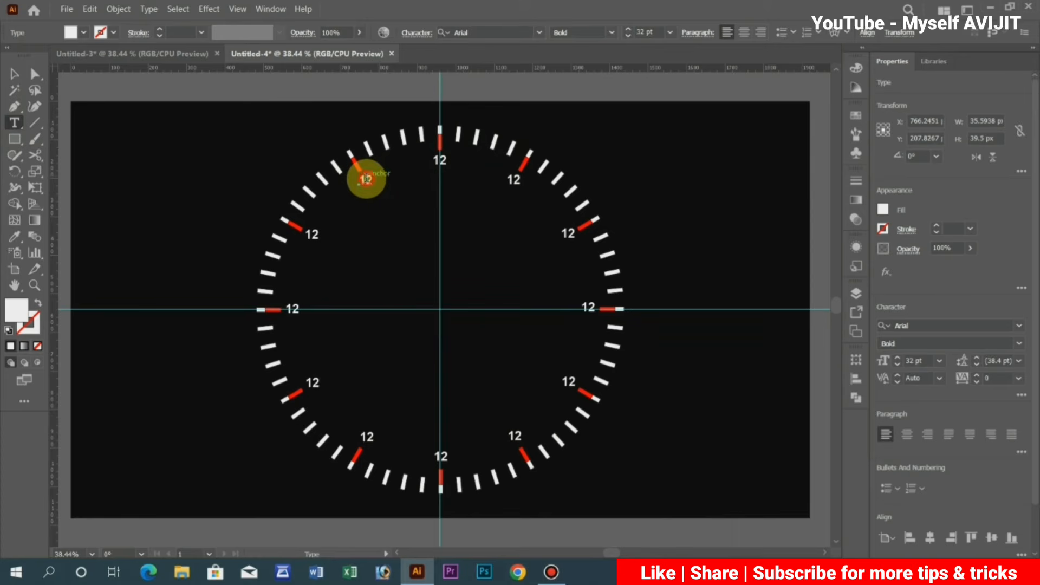
{"action": "left_click", "coordinate": [366, 179]}
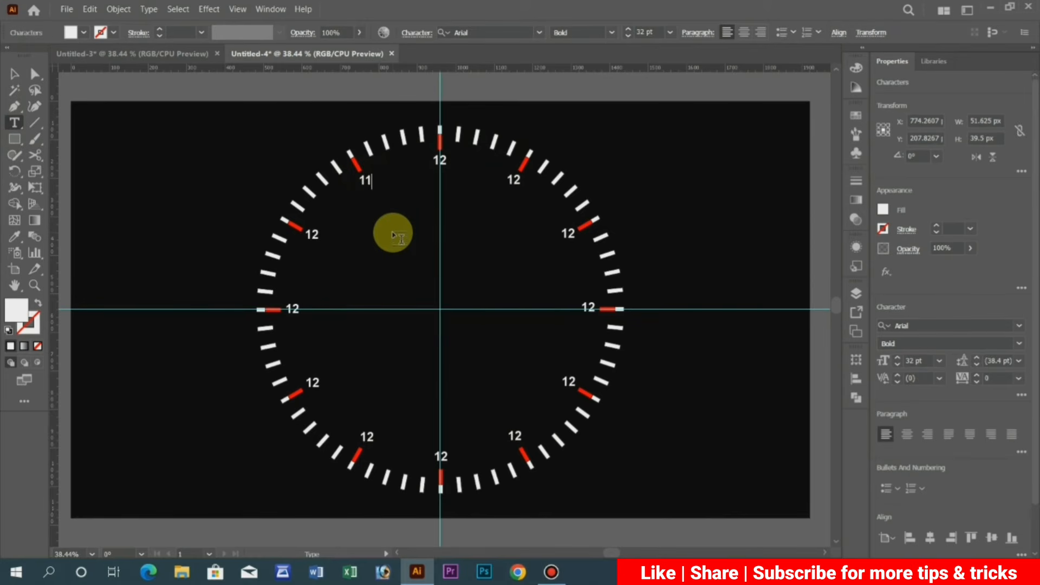
{"action": "left_click", "coordinate": [514, 179]}
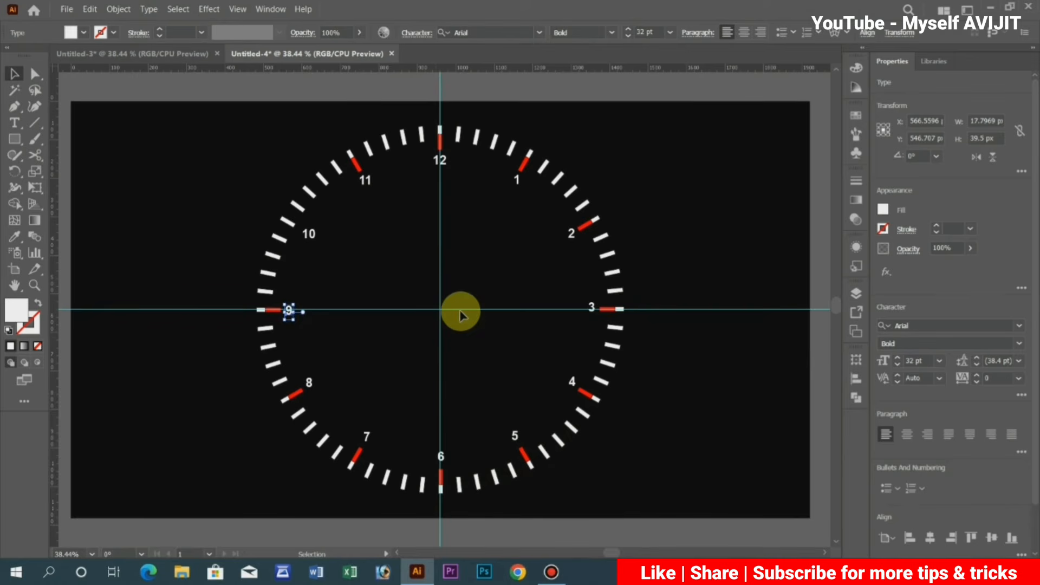
- Draw a vertical line about 285 px long from the guide intersection toward the 12, with a 9 pt stroke
{"action": "left_click", "coordinate": [35, 128]}
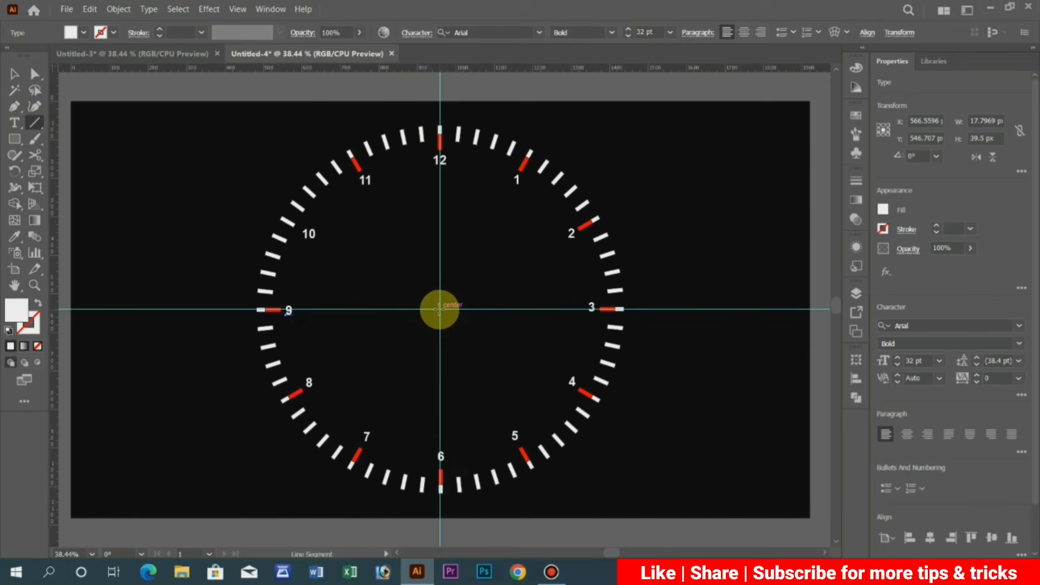
{"action": "left_click_drag", "start_coordinate": [440, 309], "coordinate": [440, 200]}
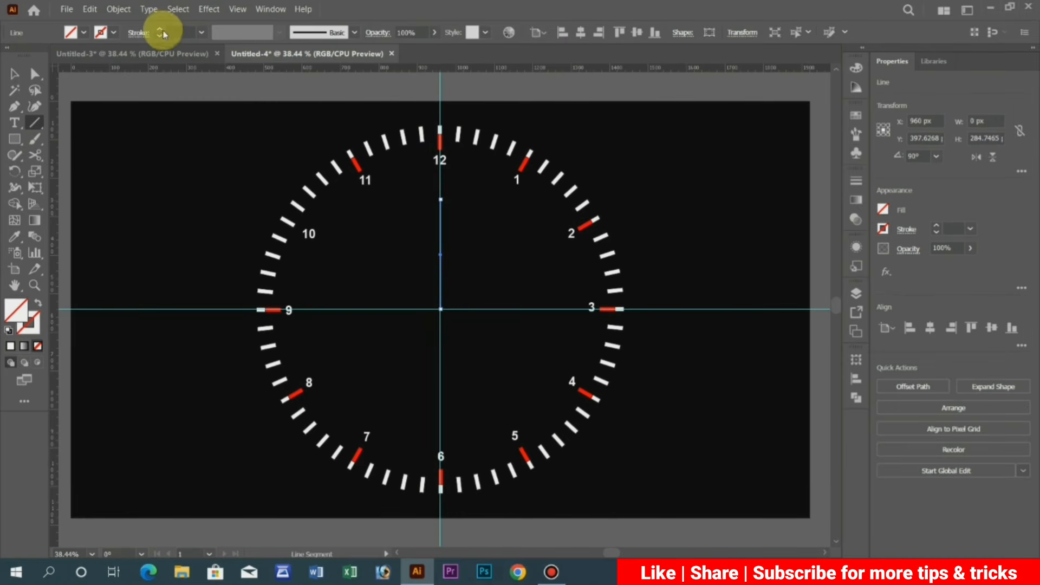
{"action": "left_click", "coordinate": [159, 30]}
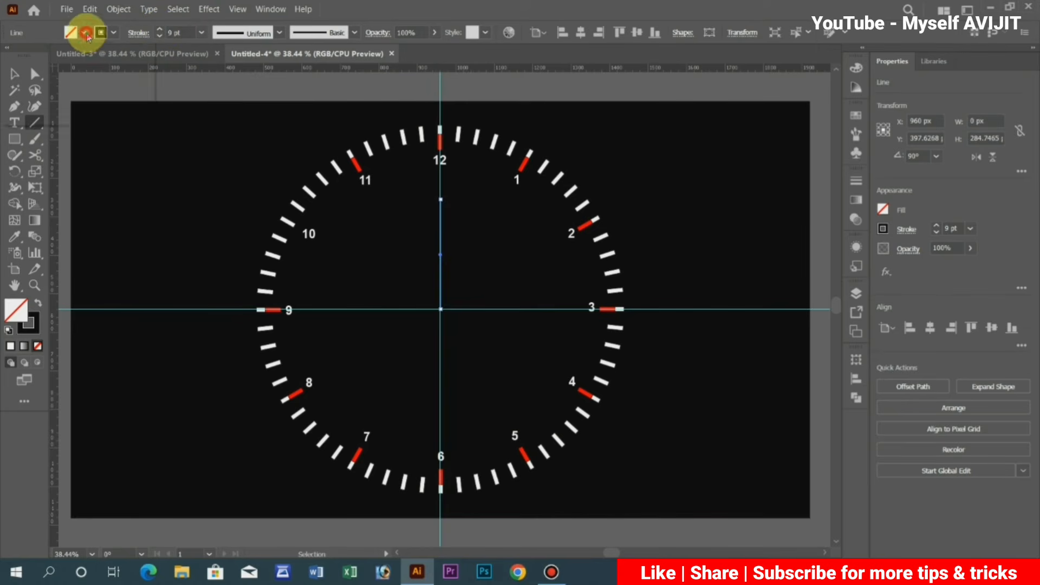
- Set the fill and the stroke of the vertical hand line to white
{"action": "left_click", "coordinate": [85, 34]}
{"action": "left_click", "coordinate": [28, 57]}
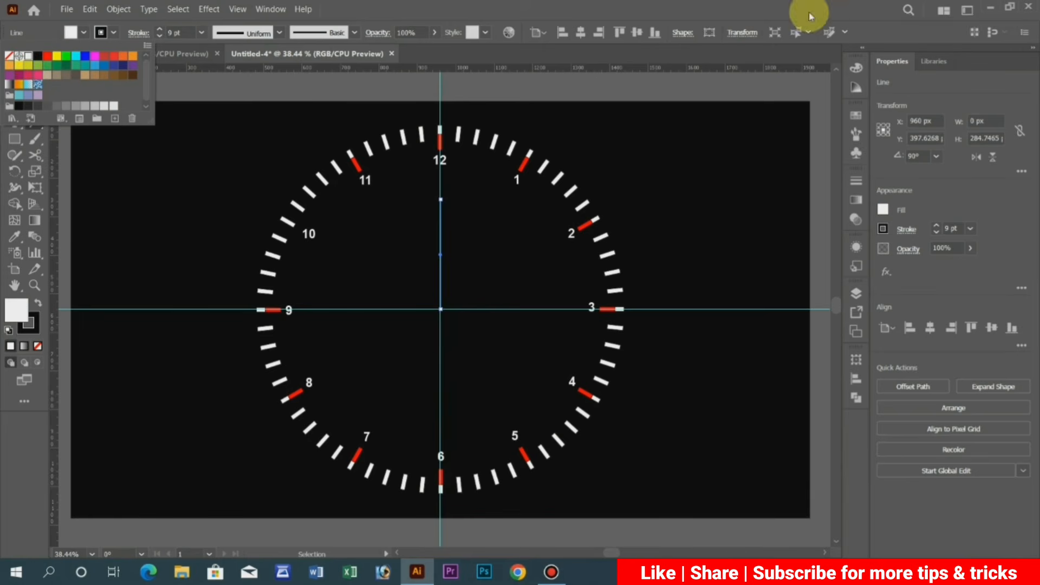
{"action": "left_click", "coordinate": [113, 34]}
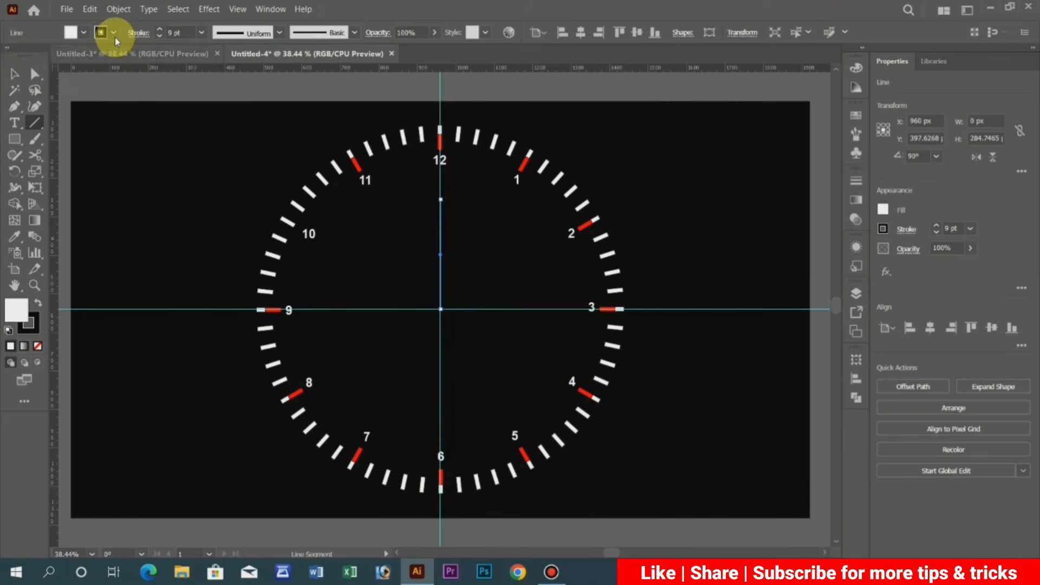
{"action": "left_click", "coordinate": [28, 57]}
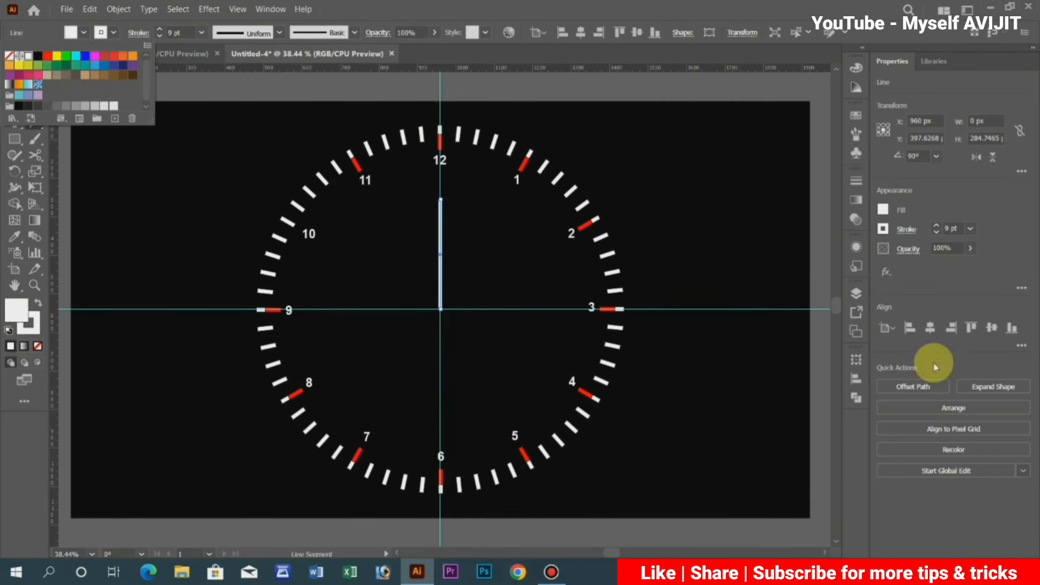
- Apply Width Profile 4 to the vertical hand and extend its wide end slightly below the dial centre
{"action": "left_click", "coordinate": [282, 33]}
{"action": "left_click", "coordinate": [281, 33]}
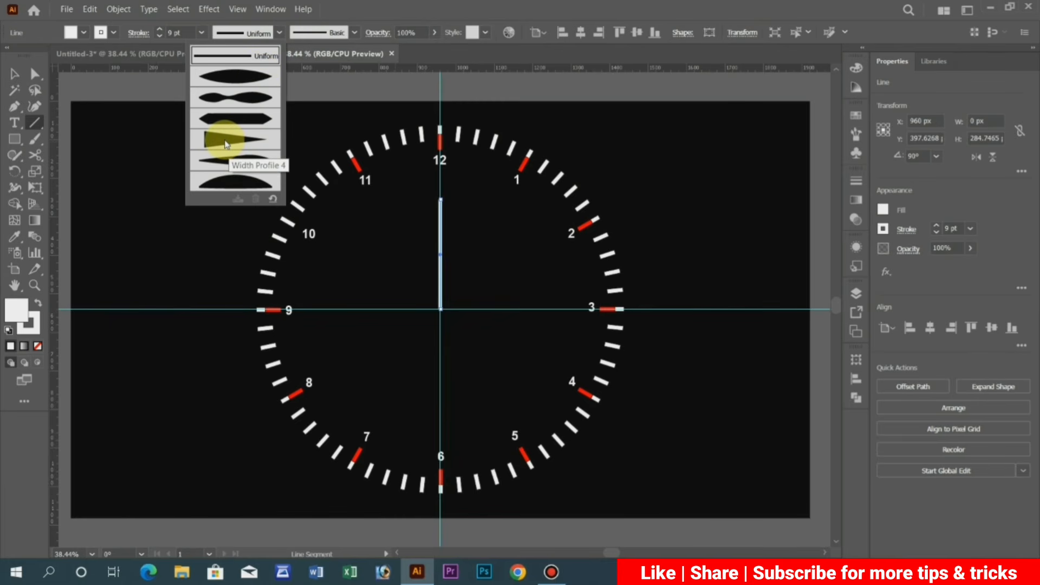
{"action": "left_click", "coordinate": [226, 144]}
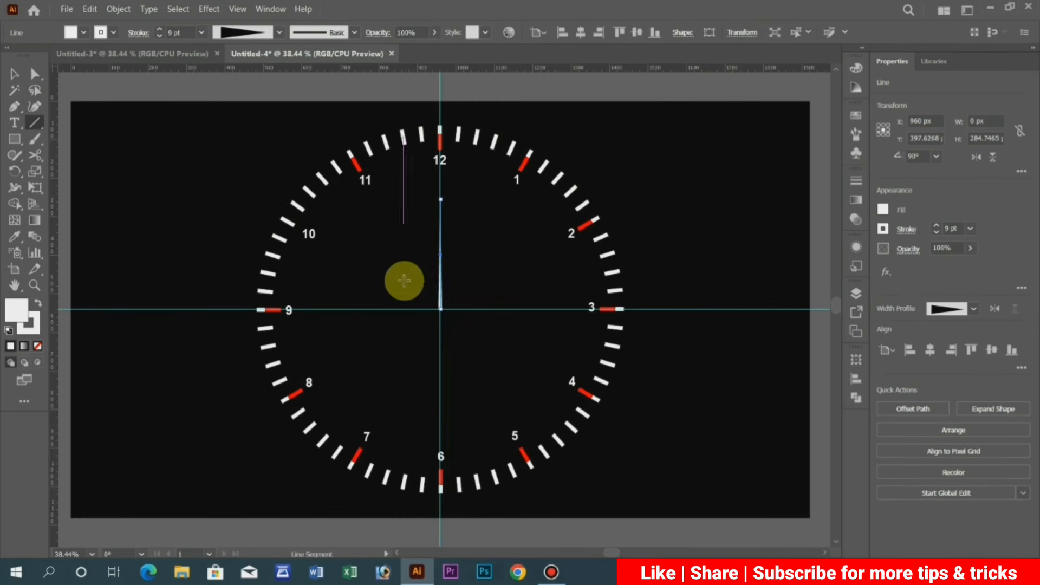
{"action": "left_click", "coordinate": [14, 73]}
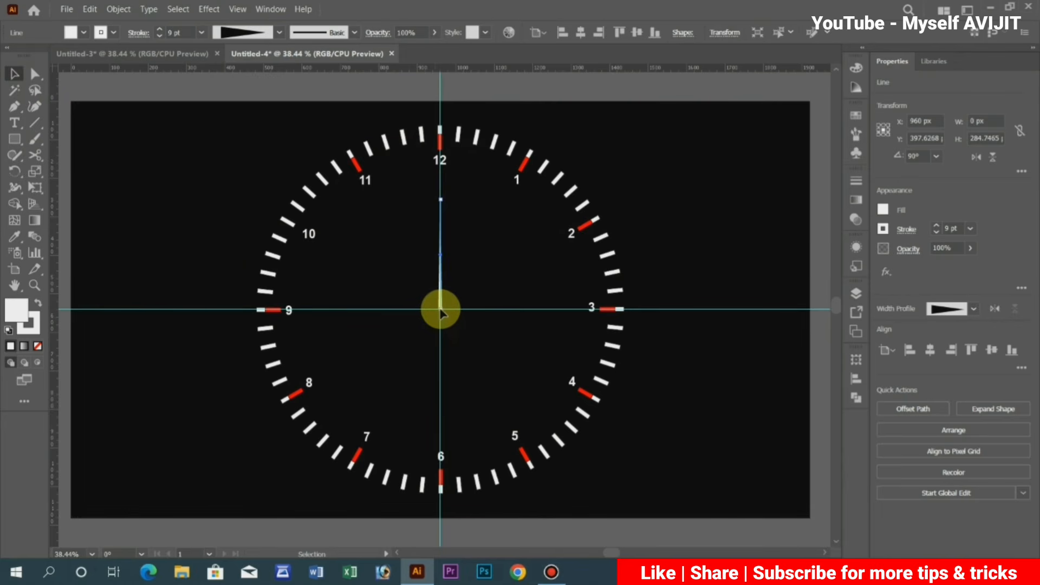
{"action": "left_click_drag", "start_coordinate": [441, 311], "coordinate": [439, 320]}
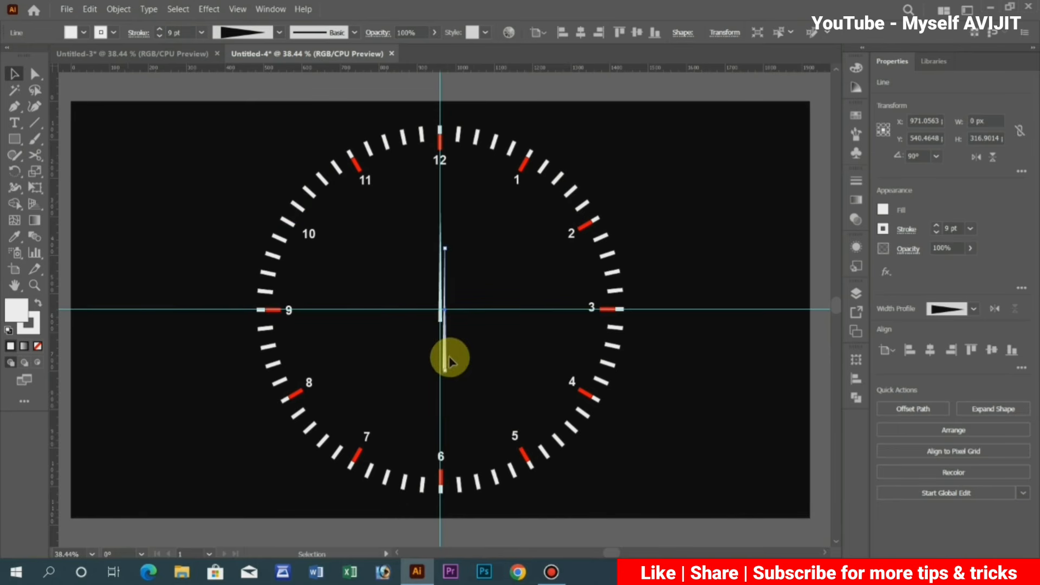
- Place the second hand line through the dial centre, its tip pointing at the 10 and its wide end slightly past the centre
{"action": "left_click_drag", "start_coordinate": [444, 361], "coordinate": [381, 221]}
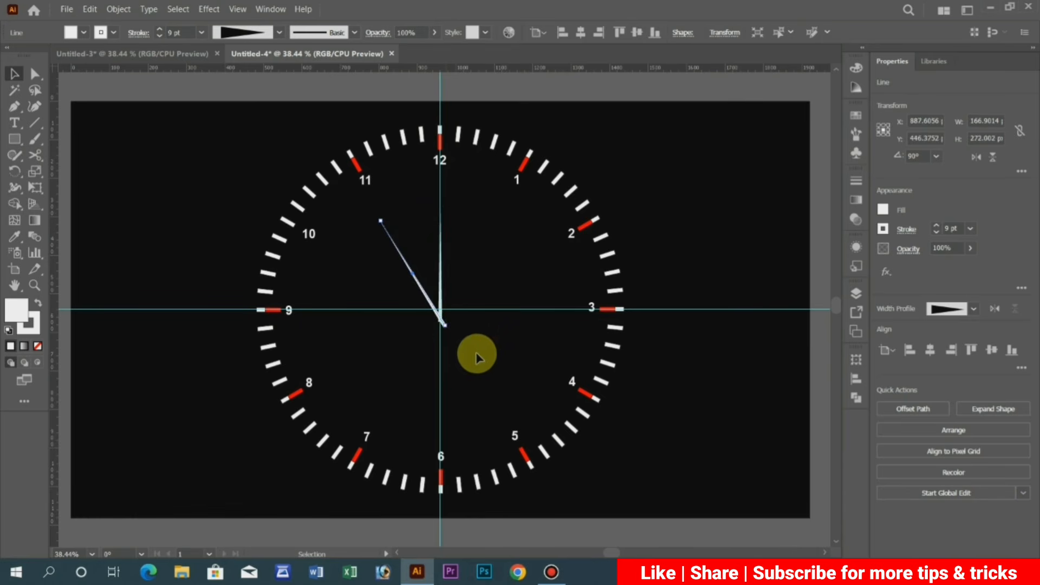
{"action": "left_click_drag", "start_coordinate": [445, 327], "coordinate": [450, 320]}
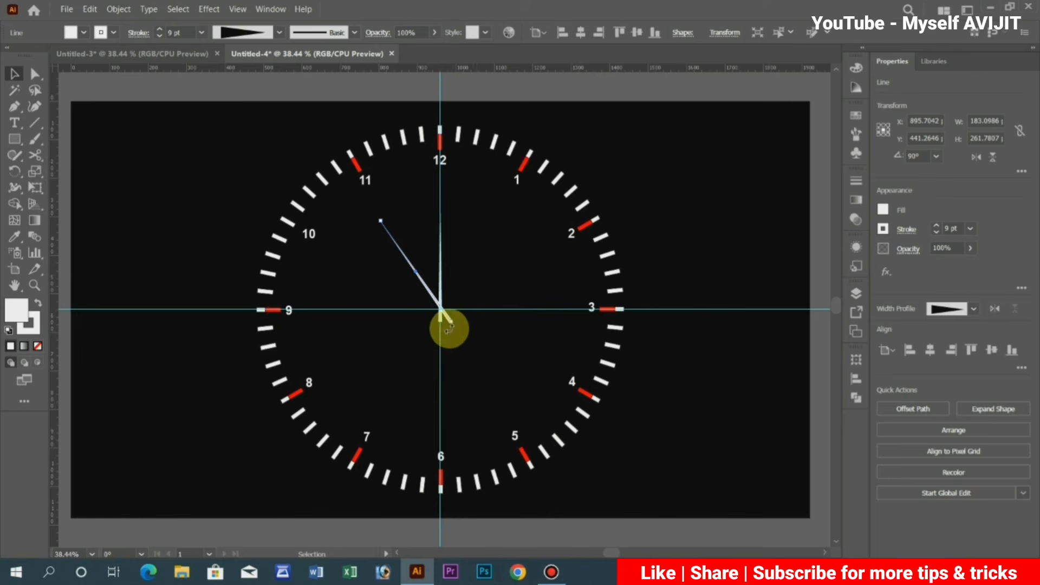
{"action": "left_click_drag", "start_coordinate": [449, 324], "coordinate": [449, 319]}
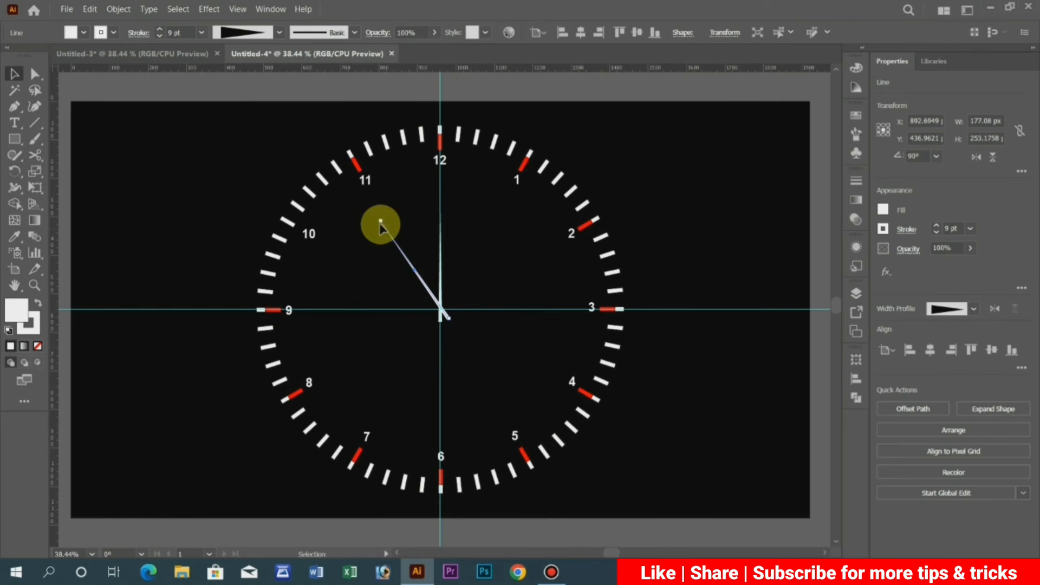
{"action": "left_click_drag", "start_coordinate": [381, 222], "coordinate": [333, 244]}
{"action": "left_click_drag", "start_coordinate": [449, 319], "coordinate": [453, 316]}
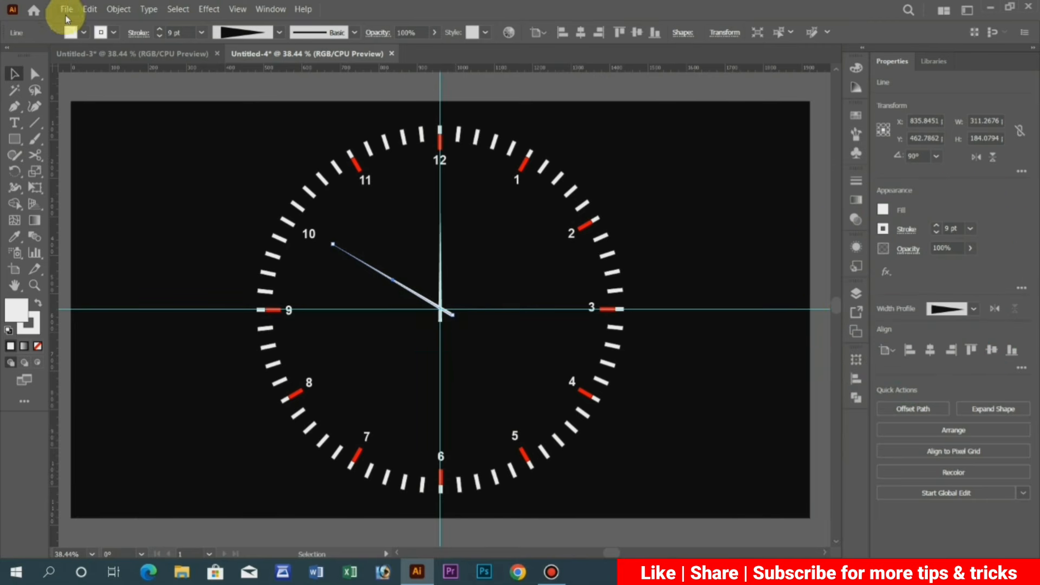
- Duplicate the hand that points at the 10
{"action": "left_click", "coordinate": [90, 9]}
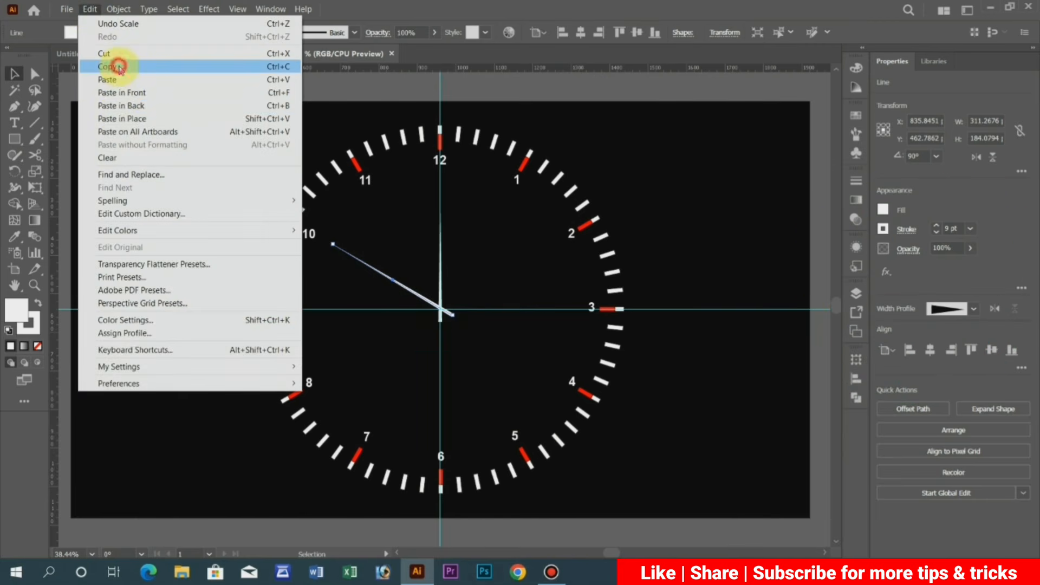
{"action": "left_click", "coordinate": [128, 66]}
{"action": "left_click", "coordinate": [94, 11]}
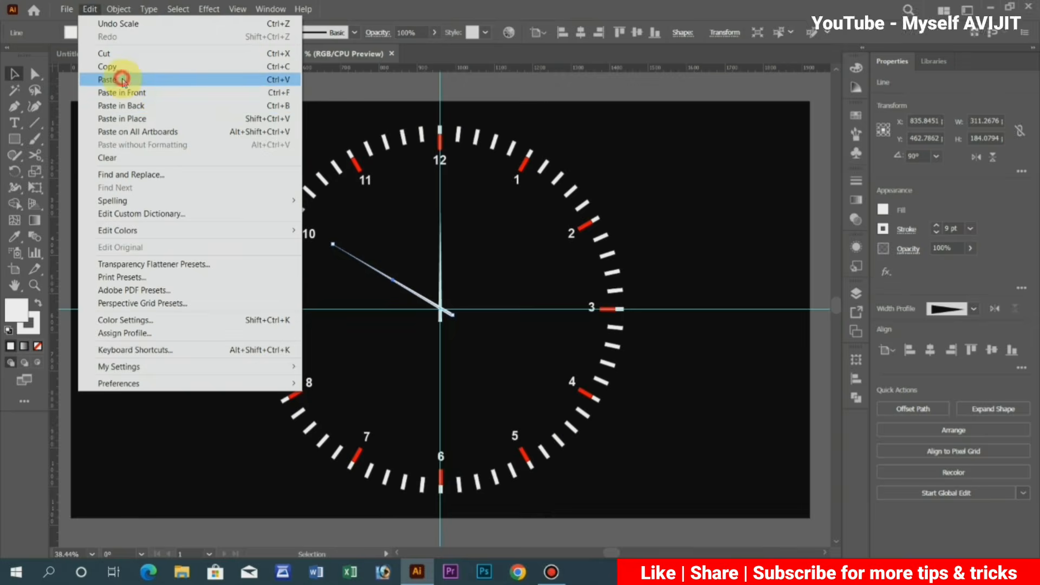
{"action": "left_click", "coordinate": [119, 79]}
- Angle the duplicated hand through the dial centre with its tip between 1 and 2, and give it a 3 pt stroke
{"action": "left_click_drag", "start_coordinate": [384, 274], "coordinate": [561, 242]}
{"action": "left_click_drag", "start_coordinate": [505, 345], "coordinate": [425, 315]}
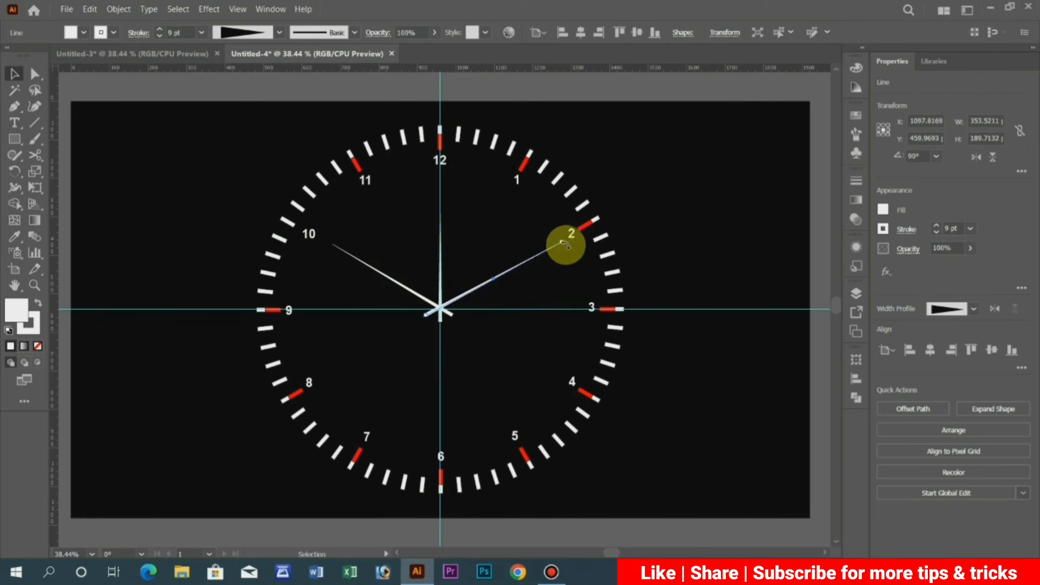
{"action": "left_click_drag", "start_coordinate": [562, 242], "coordinate": [544, 221]}
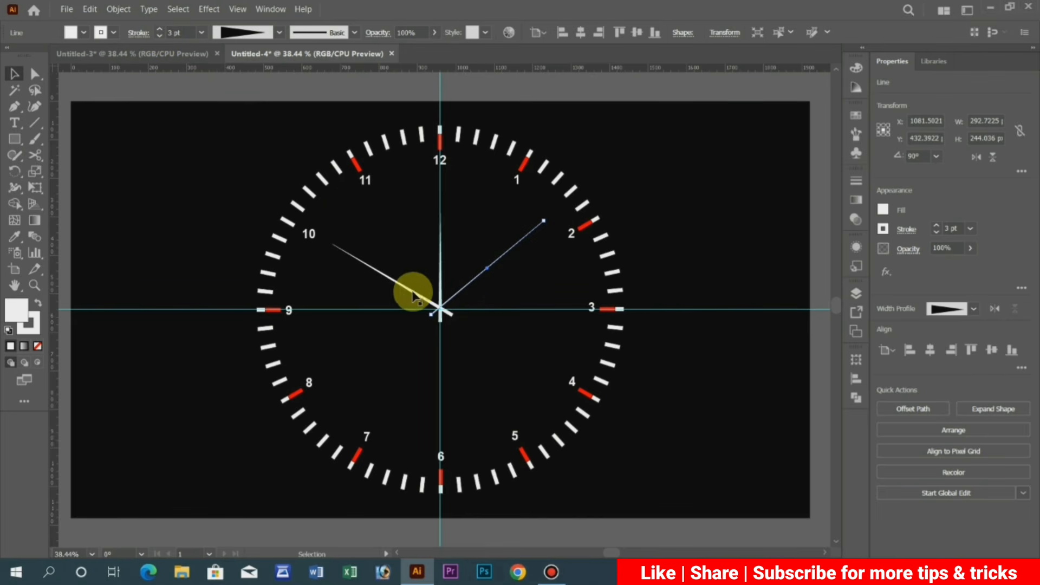
- Shorten the hand pointing at the 10 from its tip to about 207 px wide and 122 px high
{"action": "left_click", "coordinate": [353, 266]}
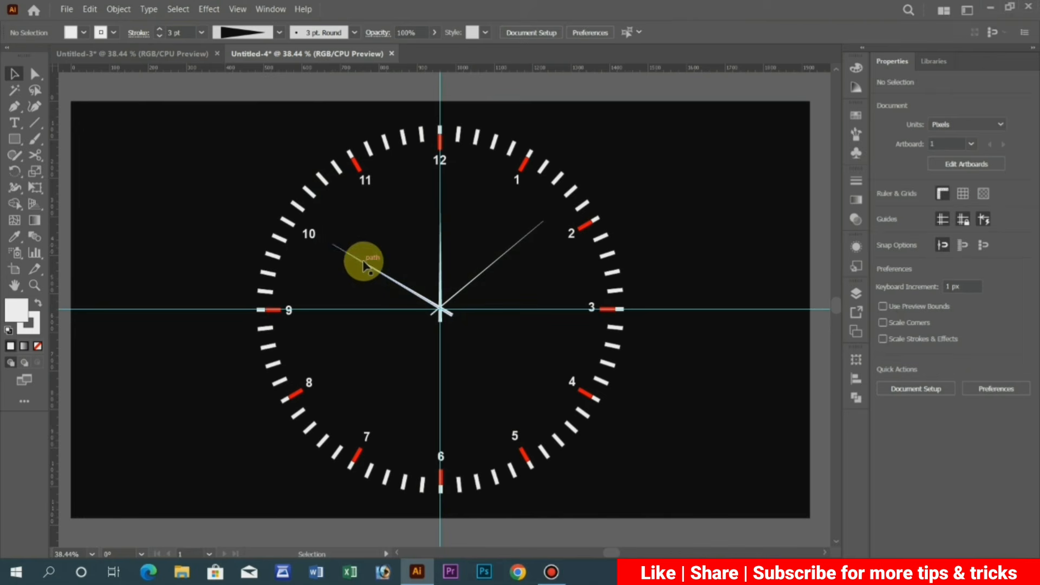
{"action": "left_click", "coordinate": [362, 264]}
{"action": "left_click", "coordinate": [334, 243]}
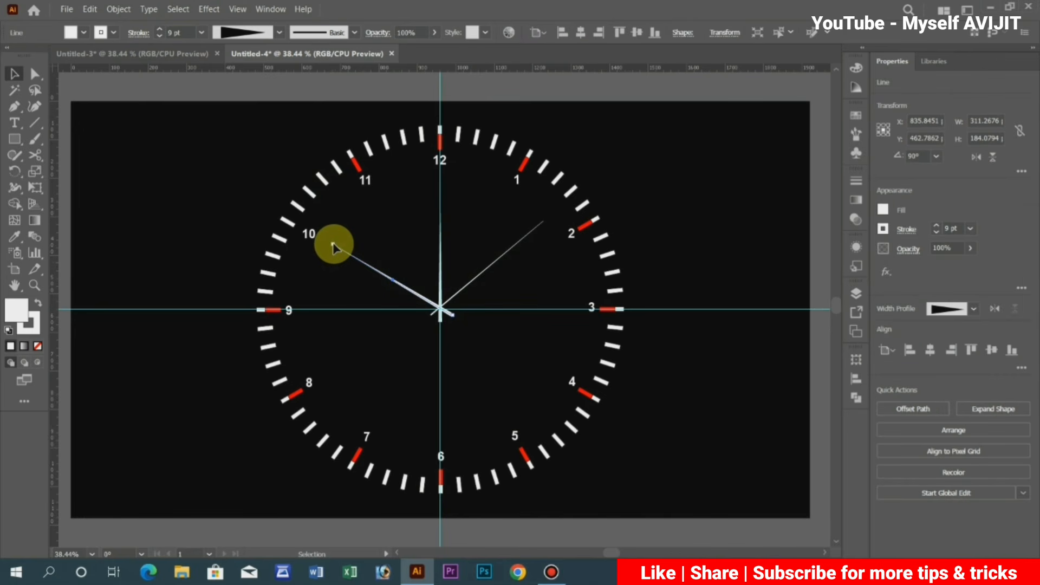
{"action": "left_click_drag", "start_coordinate": [334, 247], "coordinate": [372, 268]}
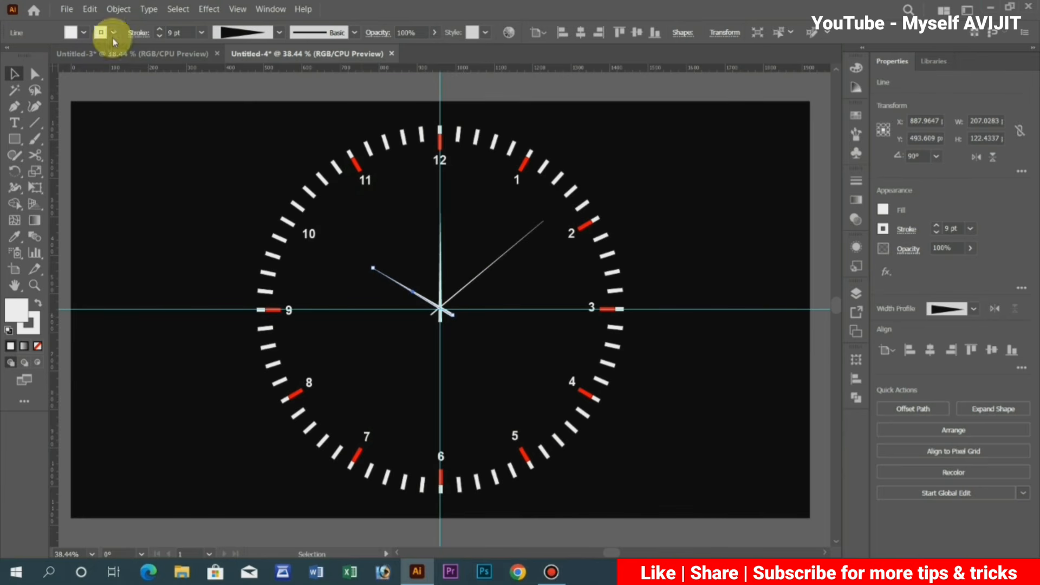
- Draw a circle about 37 px in diameter with a 1 pt white stroke over the point where the hands cross
{"action": "left_click", "coordinate": [17, 140]}
{"action": "left_click", "coordinate": [75, 172]}
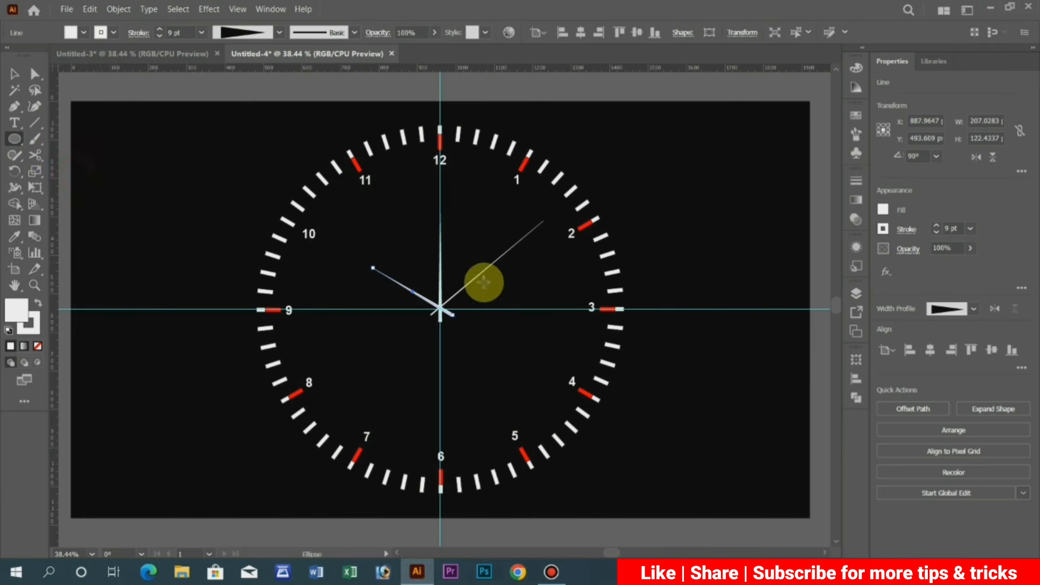
{"action": "left_click_drag", "start_coordinate": [432, 299], "coordinate": [449, 315]}
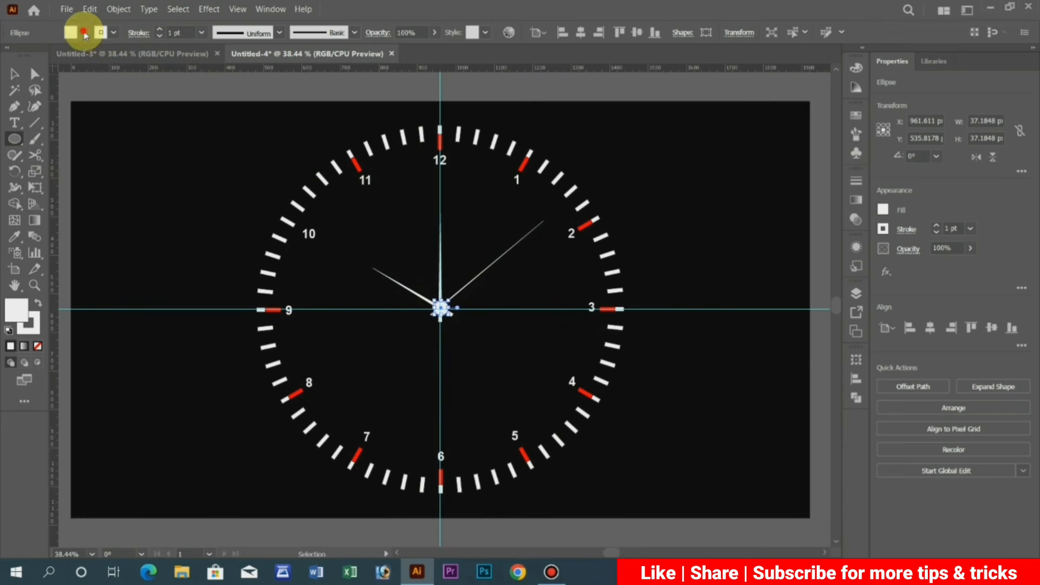
- Fill the centre circle with red and deselect it
{"action": "left_click", "coordinate": [82, 32]}
{"action": "left_click", "coordinate": [48, 56]}
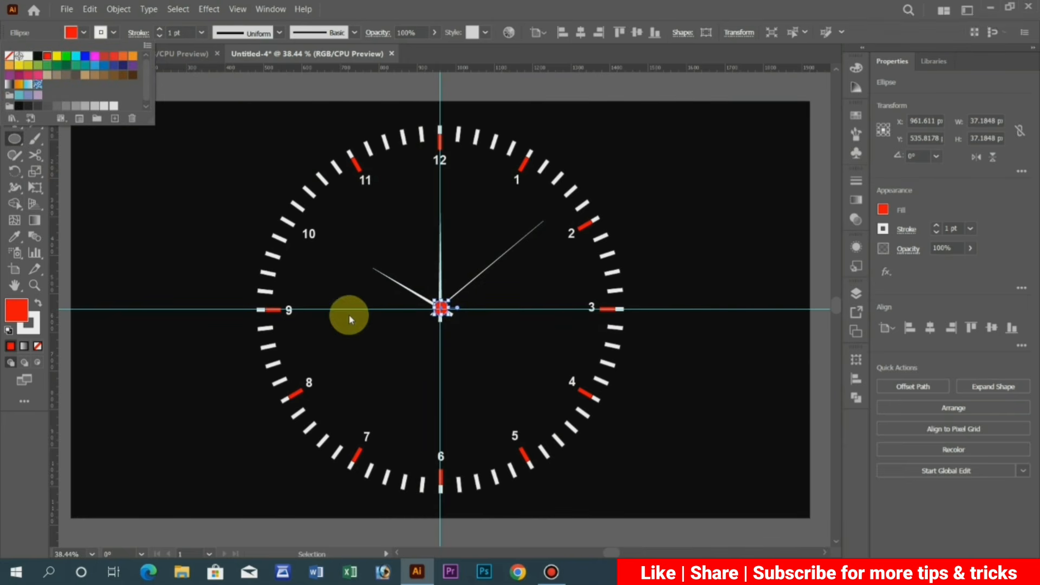
{"action": "left_click", "coordinate": [473, 354]}
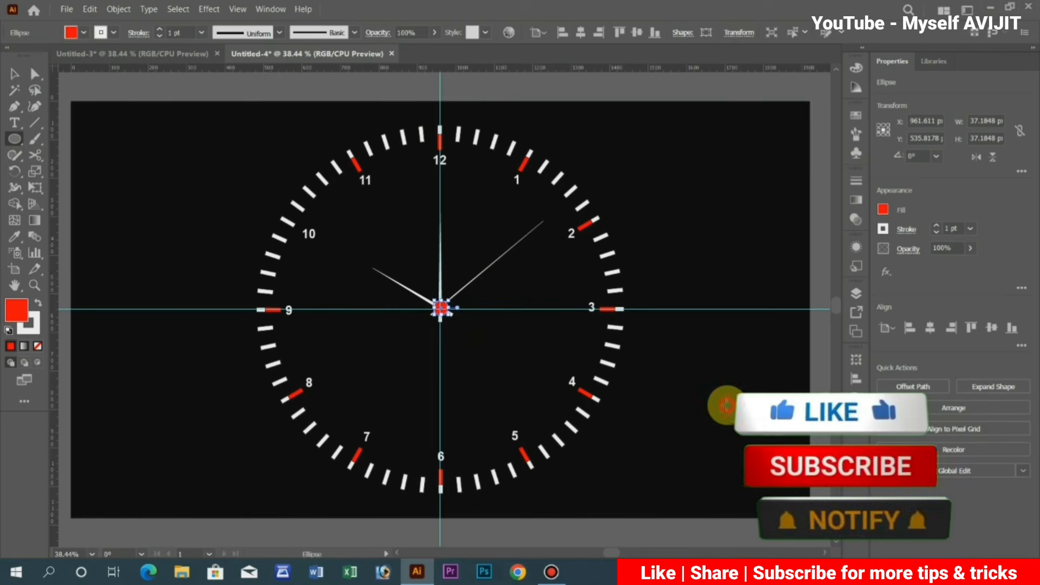
{"action": "left_click", "coordinate": [725, 405]}
{"action": "left_click", "coordinate": [544, 312]}
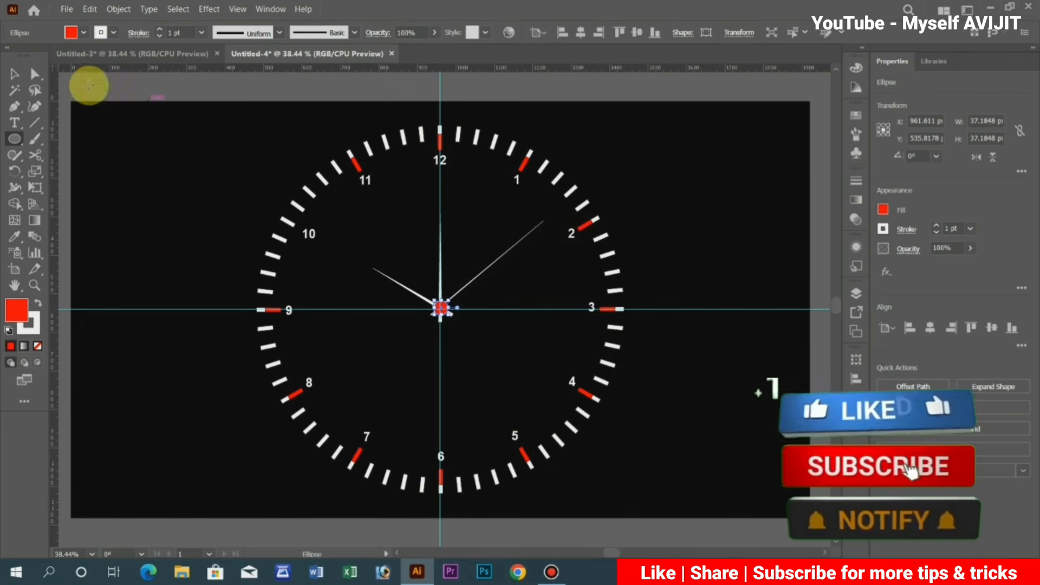
{"action": "left_click", "coordinate": [14, 74]}
{"action": "left_click", "coordinate": [208, 193]}
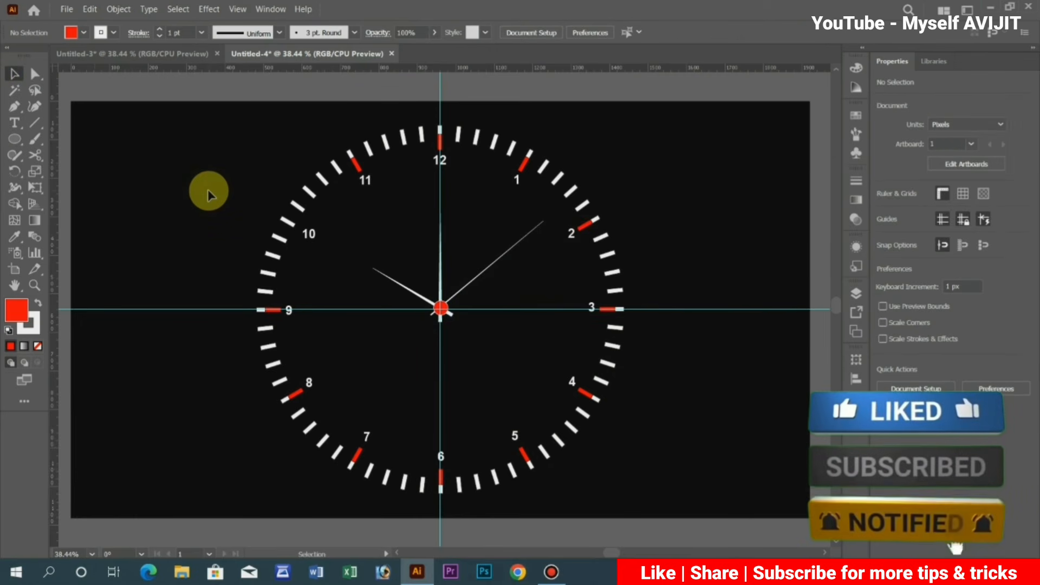